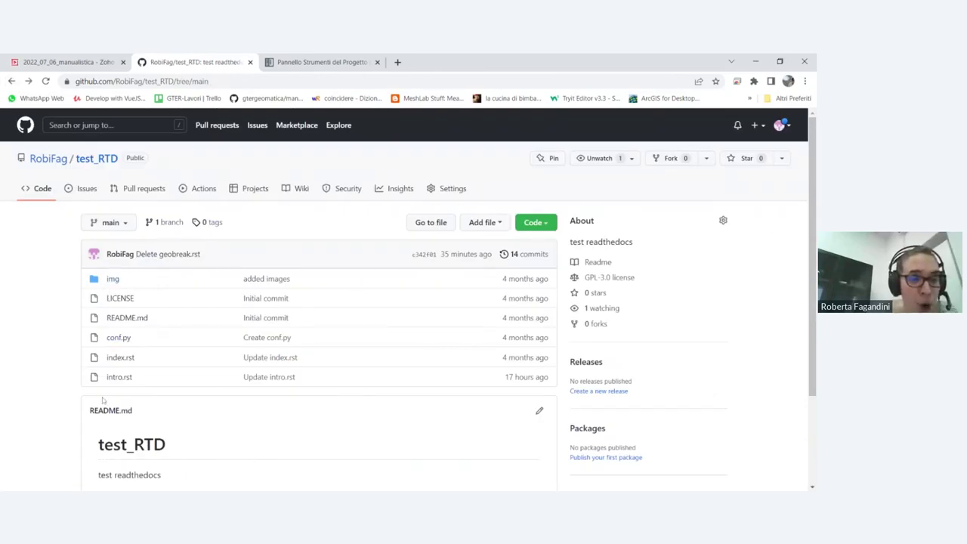
Step: Open the index.rst file of the test_RTD repository in the file editor
{"action": "left_click", "coordinate": [120, 358]}
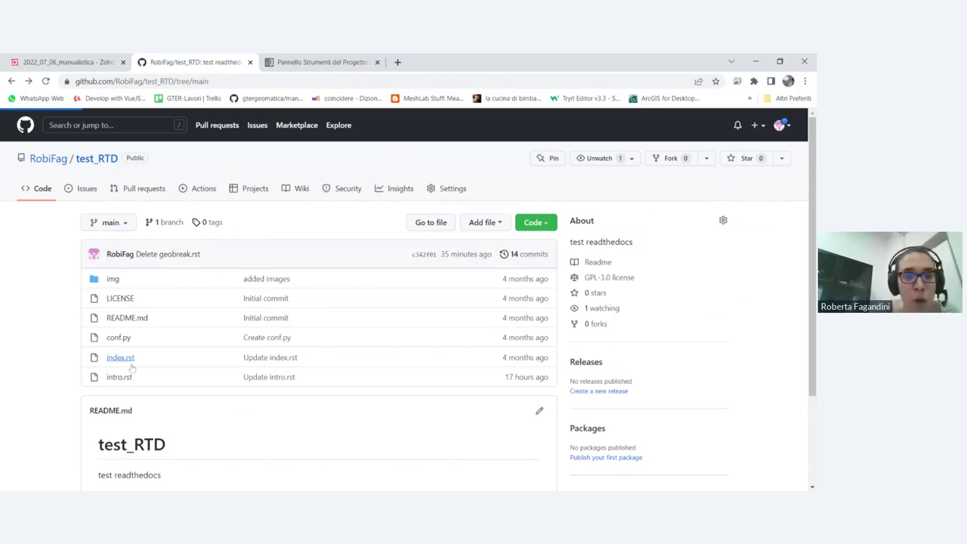
{"action": "scroll", "coordinate": [388, 351], "scroll_direction": "down", "scroll_amount": 2}
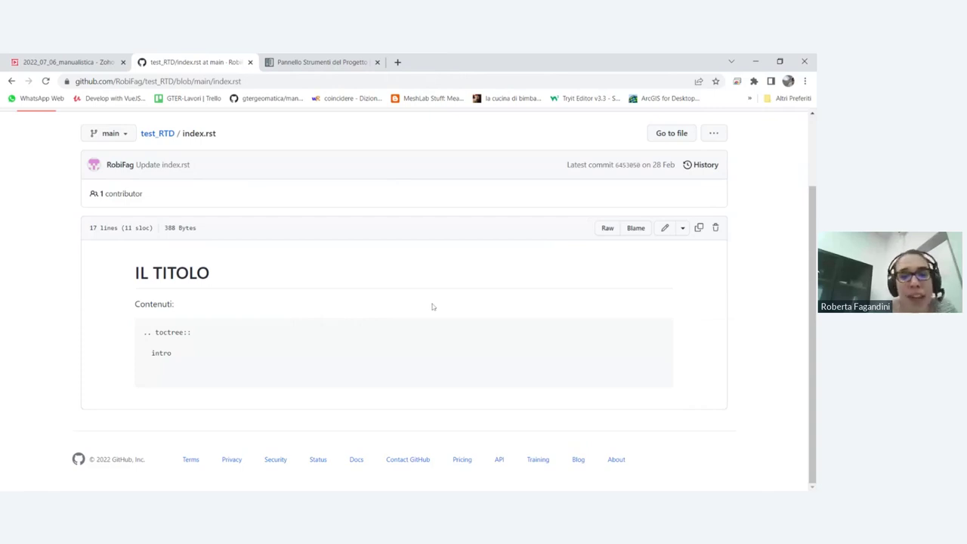
{"action": "left_click", "coordinate": [675, 227]}
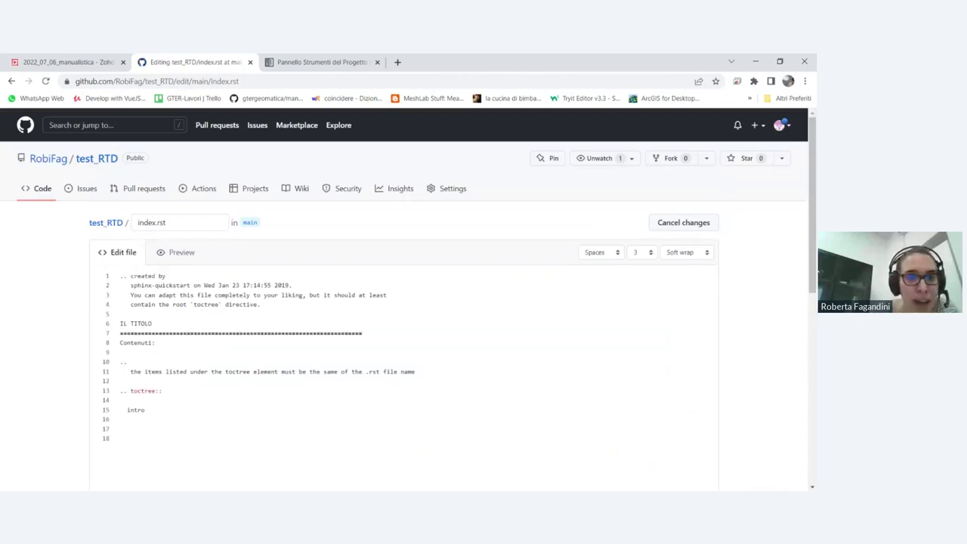
{"action": "scroll", "coordinate": [70, 279], "scroll_direction": "down", "scroll_amount": 2}
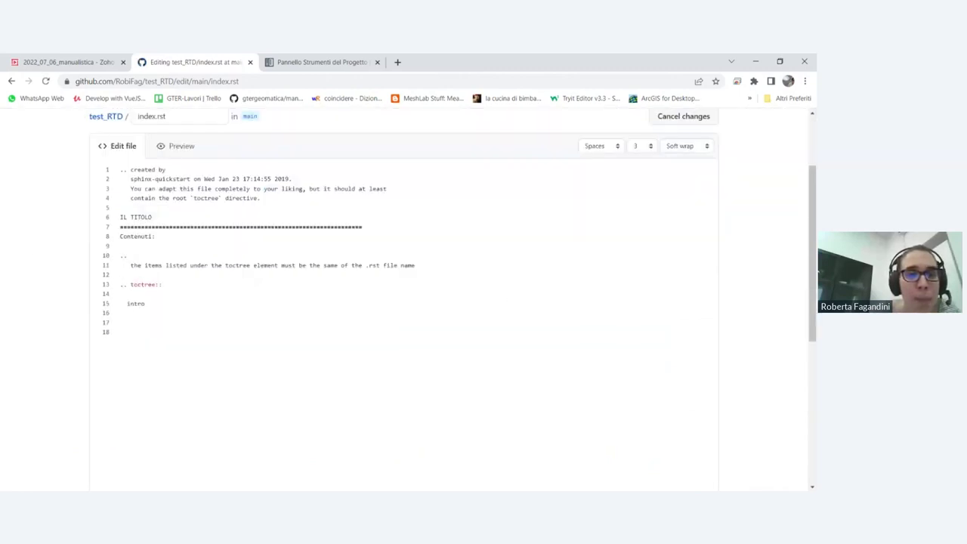
Step: Highlight the ".. toctree::" directive line in index.rst to examine how the contents list is declared
{"action": "key", "text": "shift+Left"}
{"action": "key", "text": "shift+Left"}
{"action": "key", "text": "shift+Left"}
{"action": "key", "text": "shift+Left"}
{"action": "key", "text": "shift+Left"}
{"action": "key", "text": "shift+Left"}
{"action": "key", "text": "shift+Left"}
{"action": "key", "text": "shift+Left"}
{"action": "key", "text": "shift+Left"}
{"action": "key", "text": "shift+Left"}
{"action": "key", "text": "shift+Left"}
{"action": "key", "text": "shift+Left"}
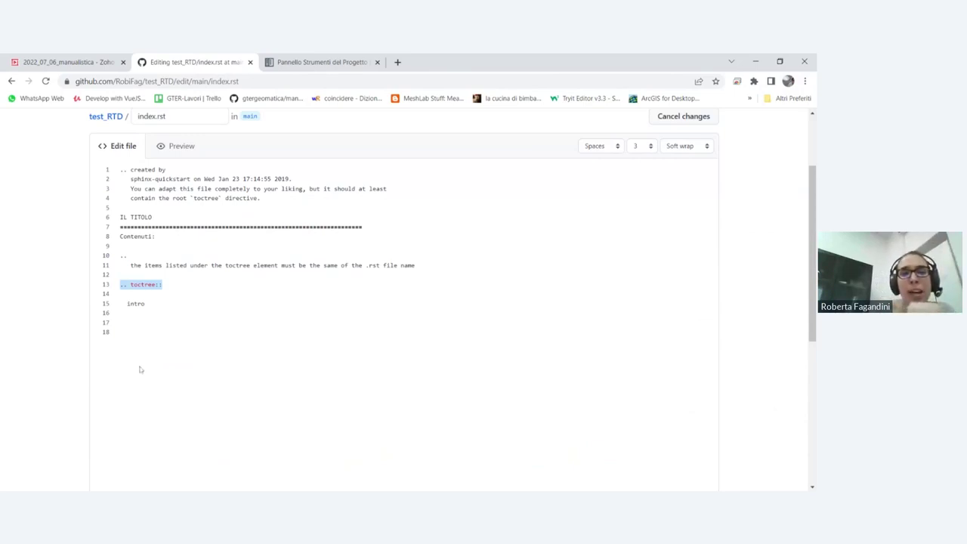
{"action": "scroll", "coordinate": [577, 396], "scroll_direction": "up", "scroll_amount": 3}
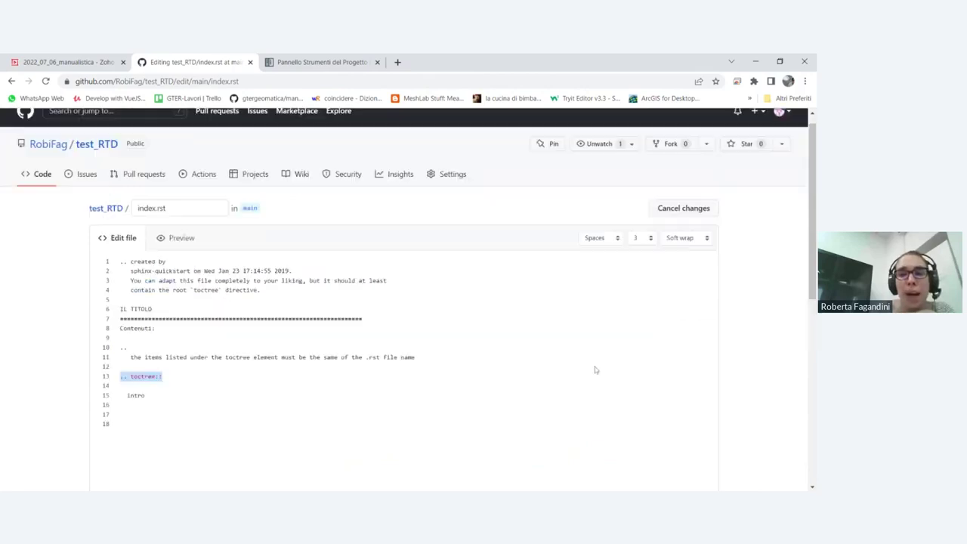
Step: Start a new file in the root of the test_RTD repository and name it geobreak.rst
{"action": "left_click", "coordinate": [108, 228]}
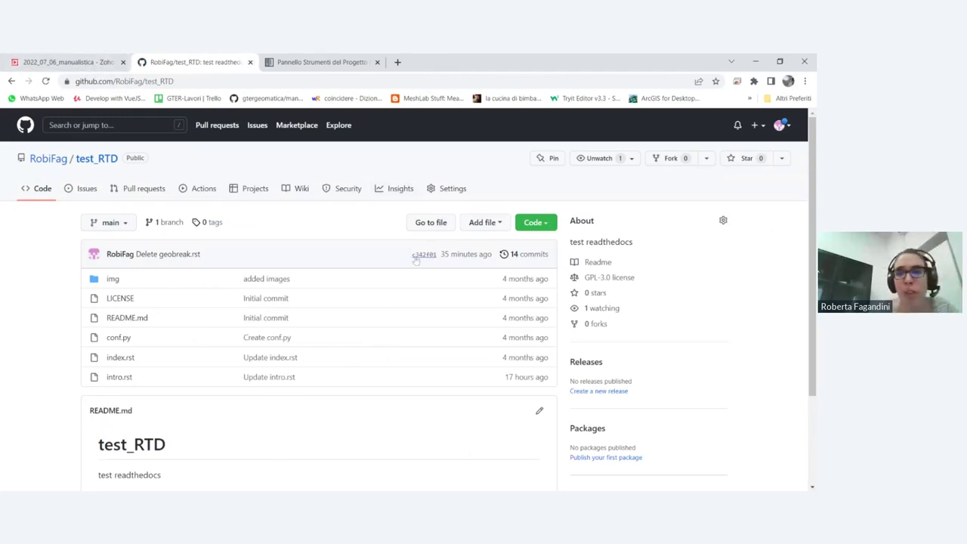
{"action": "left_click", "coordinate": [483, 222]}
{"action": "left_click", "coordinate": [459, 242]}
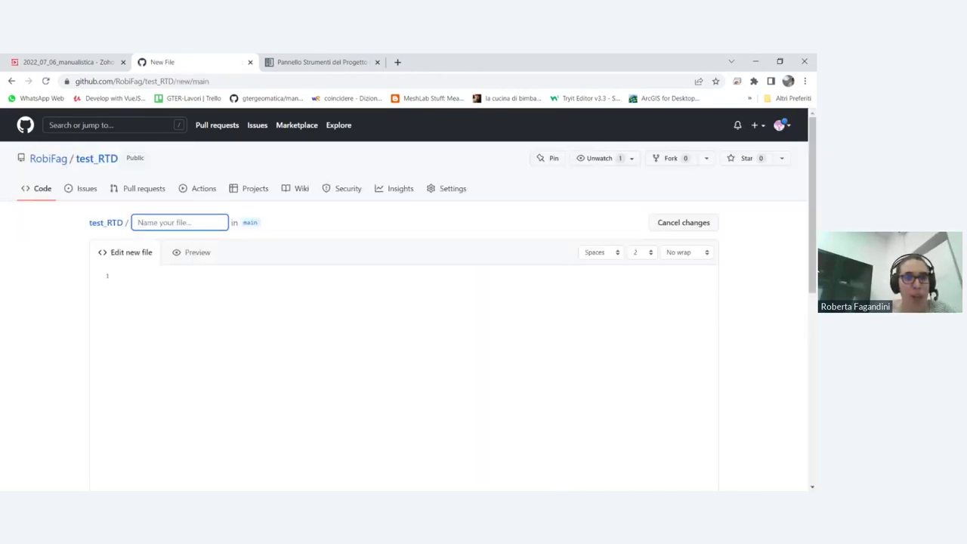
{"action": "type", "text": "geob"}
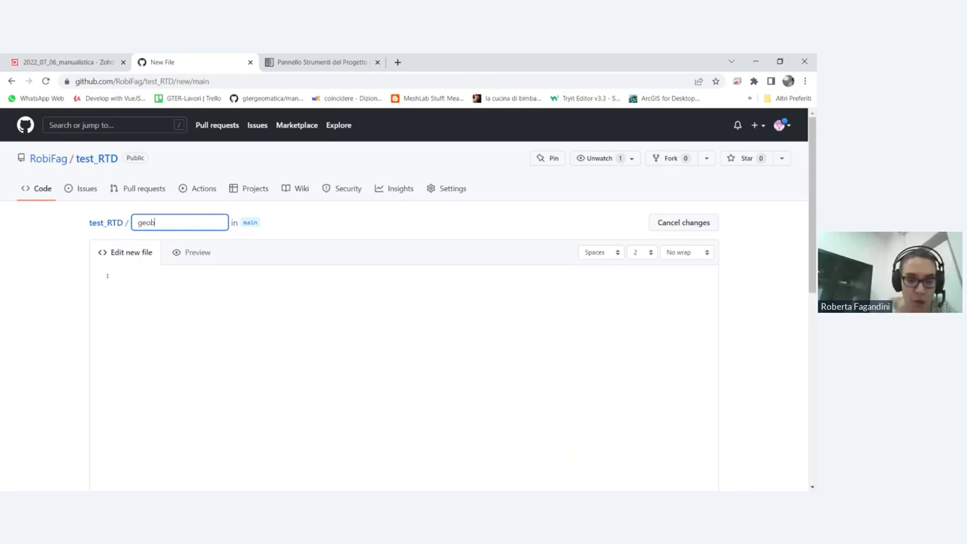
{"action": "type", "text": "reak"}
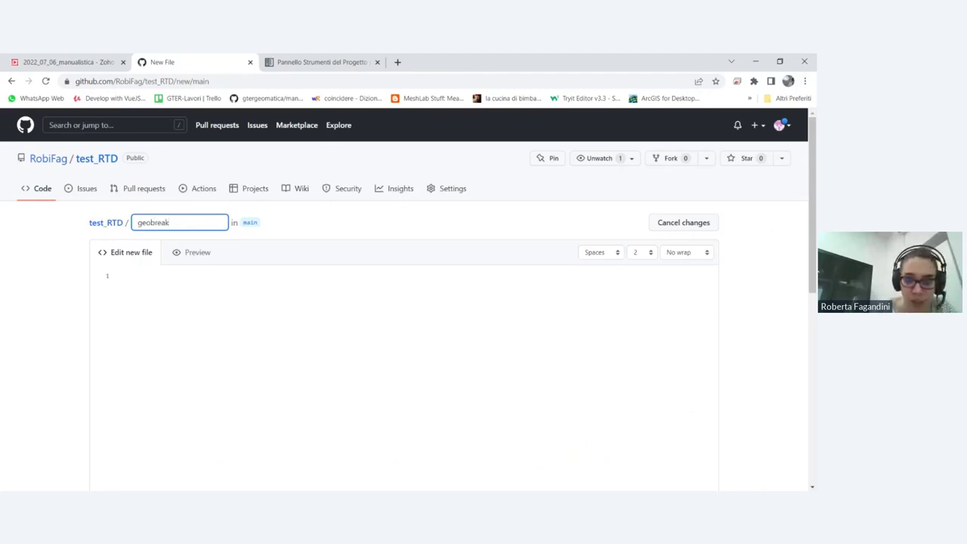
{"action": "type", "text": ".rst"}
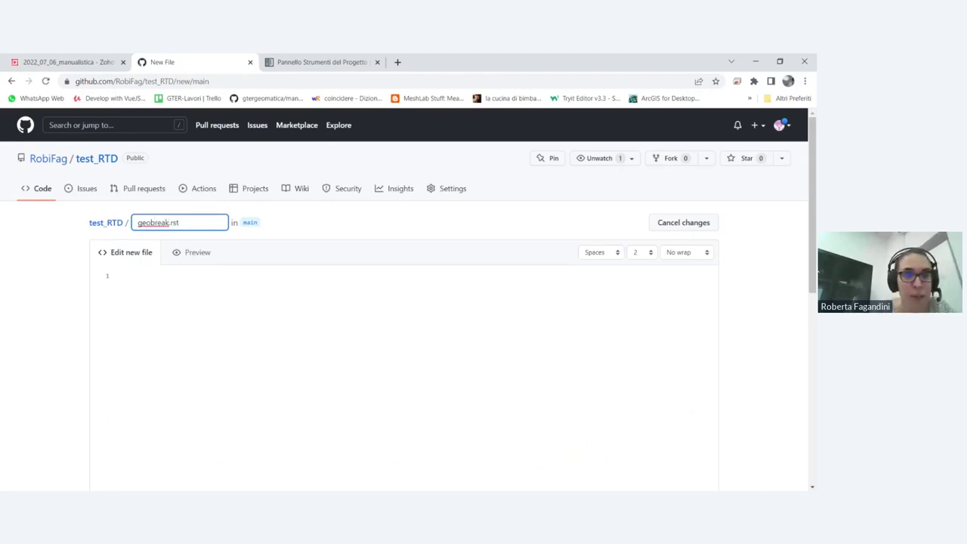
{"action": "left_click", "coordinate": [325, 217]}
Step: Commit the new empty geobreak.rst file directly to the main branch
{"action": "scroll", "coordinate": [362, 235], "scroll_direction": "down", "scroll_amount": 5}
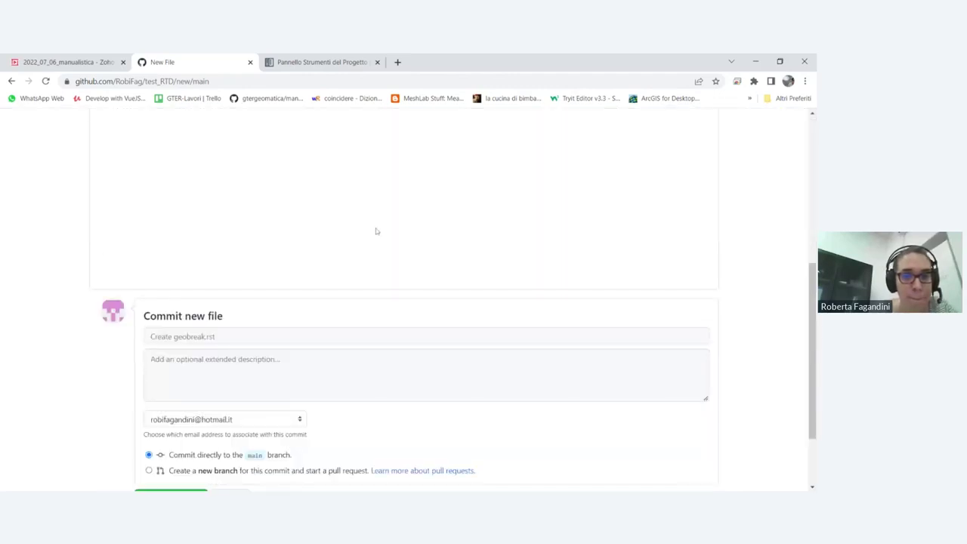
{"action": "scroll", "coordinate": [376, 231], "scroll_direction": "down", "scroll_amount": 3}
{"action": "left_click", "coordinate": [158, 401]}
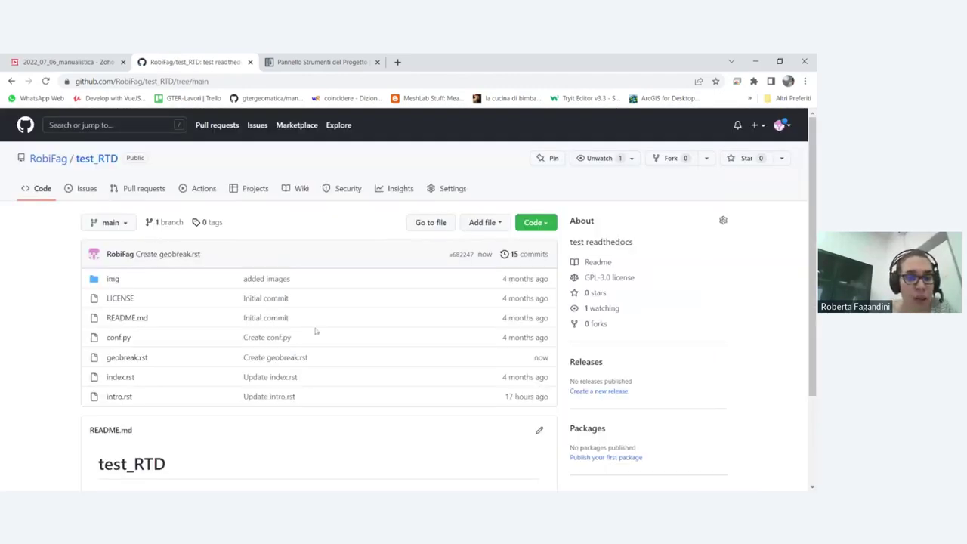
{"action": "scroll", "coordinate": [170, 361], "scroll_direction": "down", "scroll_amount": 1}
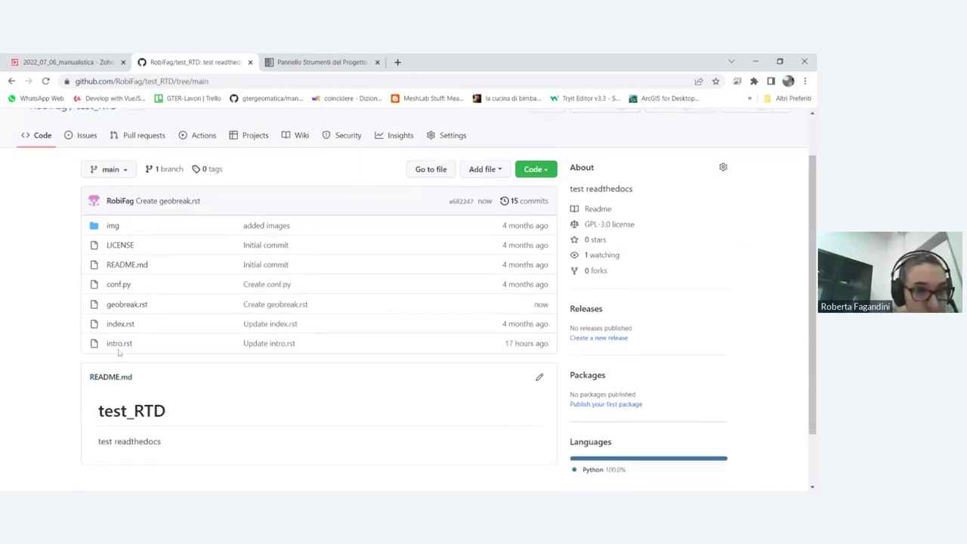
{"action": "left_click", "coordinate": [121, 325]}
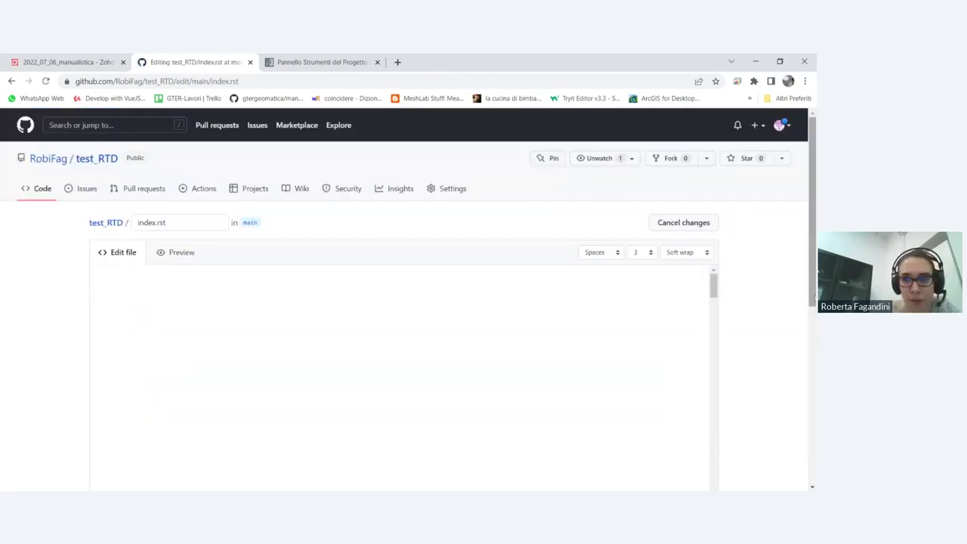
{"action": "scroll", "coordinate": [627, 315], "scroll_direction": "down", "scroll_amount": 2}
{"action": "scroll", "coordinate": [729, 351], "scroll_direction": "down", "scroll_amount": 1}
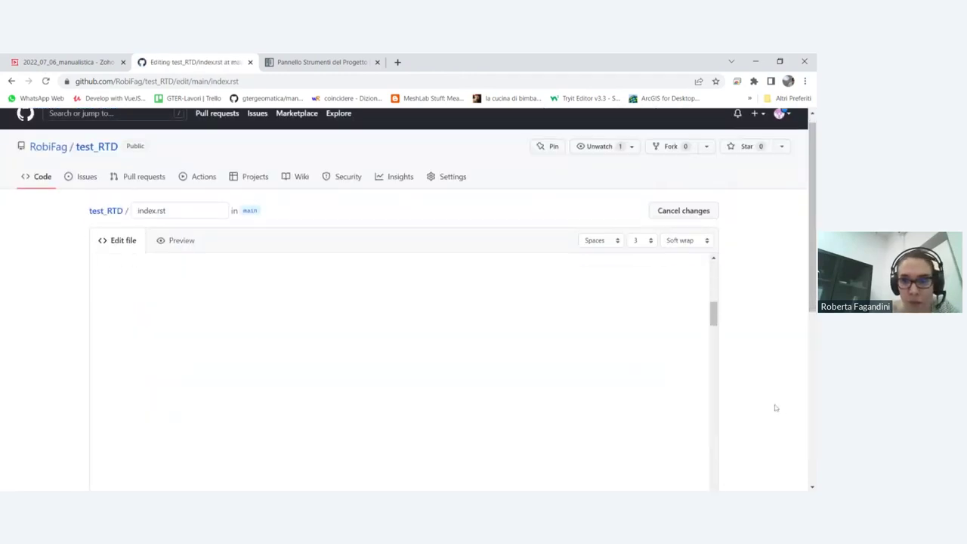
{"action": "scroll", "coordinate": [773, 408], "scroll_direction": "down", "scroll_amount": 5}
{"action": "scroll", "coordinate": [772, 401], "scroll_direction": "up", "scroll_amount": 3}
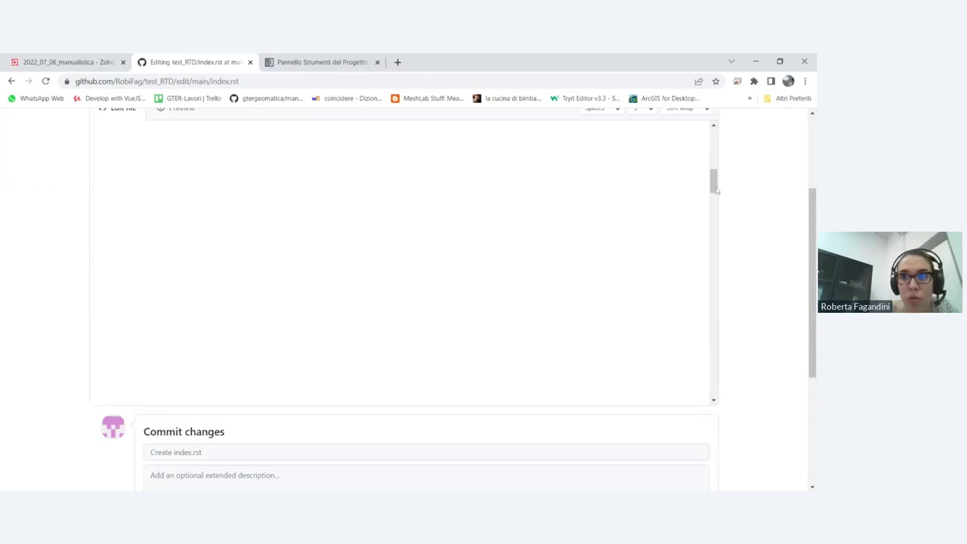
{"action": "scroll", "coordinate": [615, 308], "scroll_direction": "up", "scroll_amount": 3}
{"action": "scroll", "coordinate": [622, 321], "scroll_direction": "up", "scroll_amount": 3}
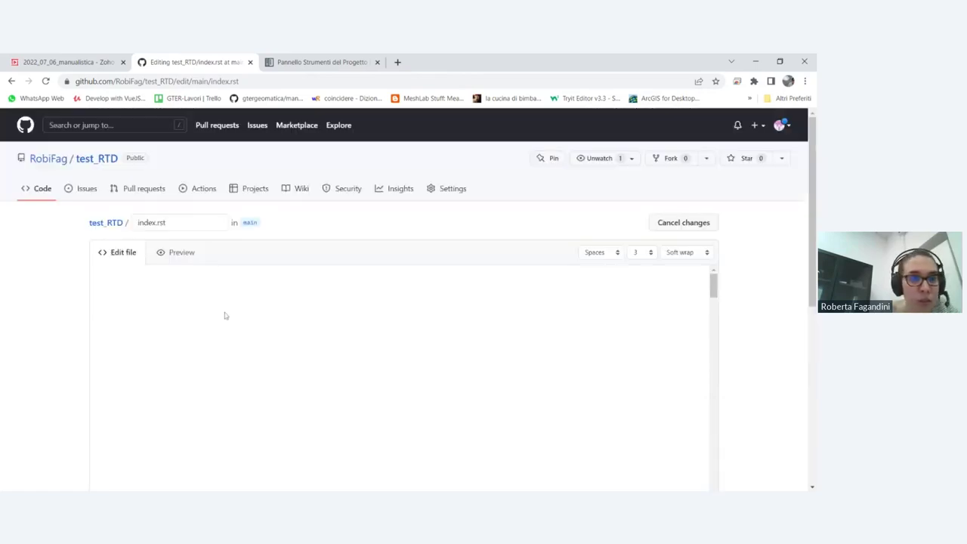
{"action": "left_click", "coordinate": [111, 228]}
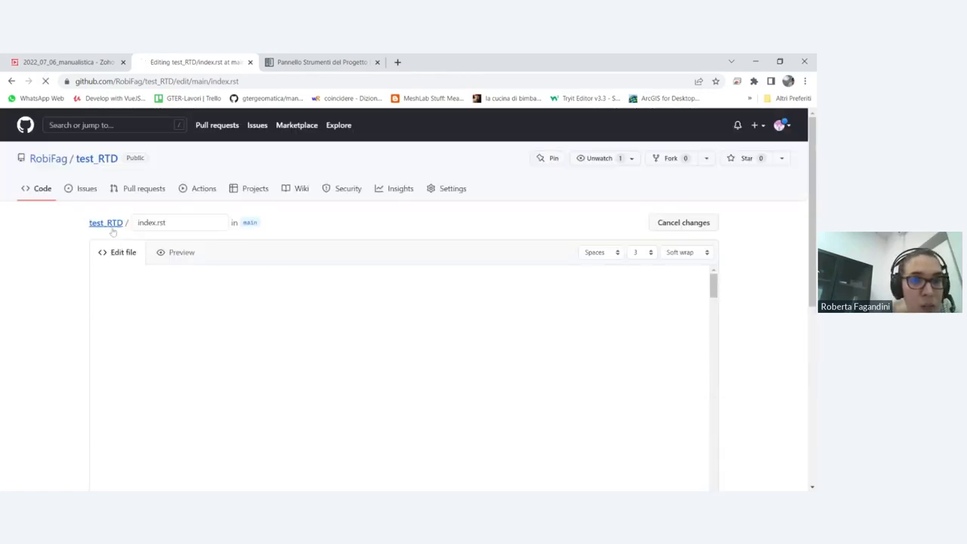
Step: Edit index.rst in the test_RTD repository, adding geobreak on a new line below intro in the toctree
{"action": "scroll", "coordinate": [279, 247], "scroll_direction": "down", "scroll_amount": 1}
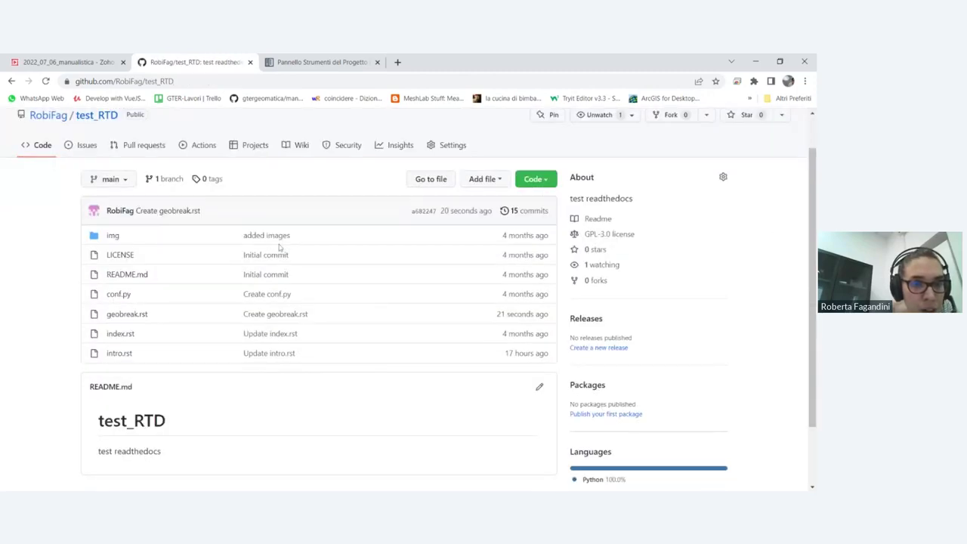
{"action": "left_click", "coordinate": [128, 327]}
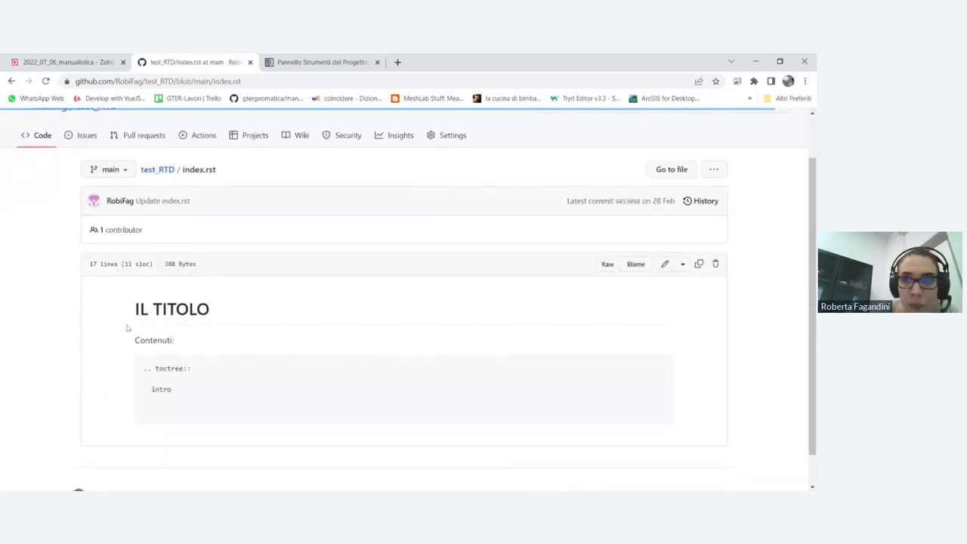
{"action": "left_click", "coordinate": [665, 265]}
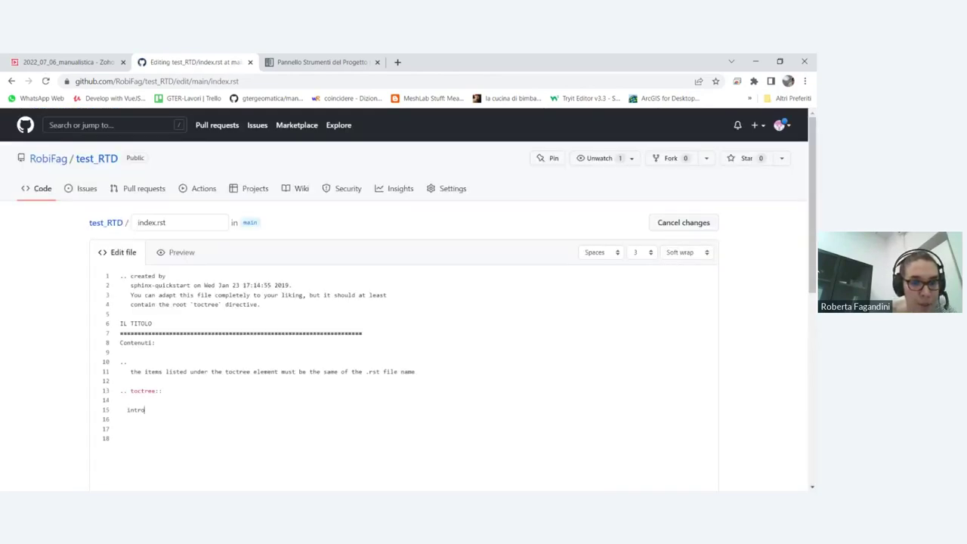
{"action": "key", "text": "Return"}
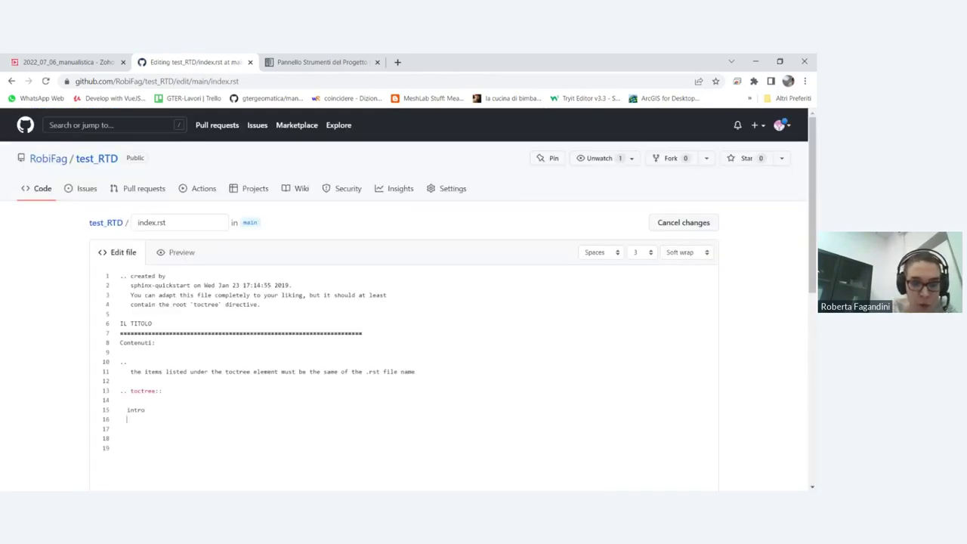
{"action": "type", "text": "g"}
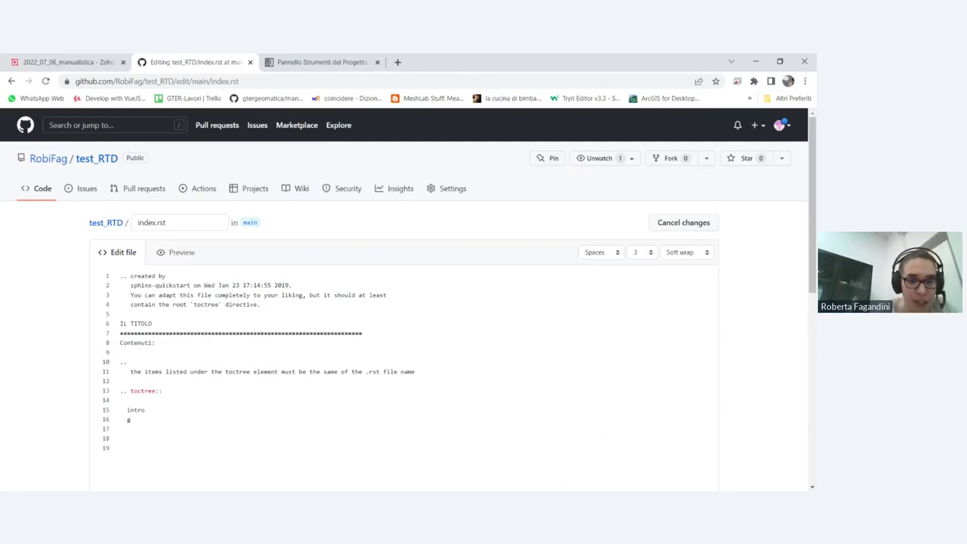
{"action": "type", "text": "eo"}
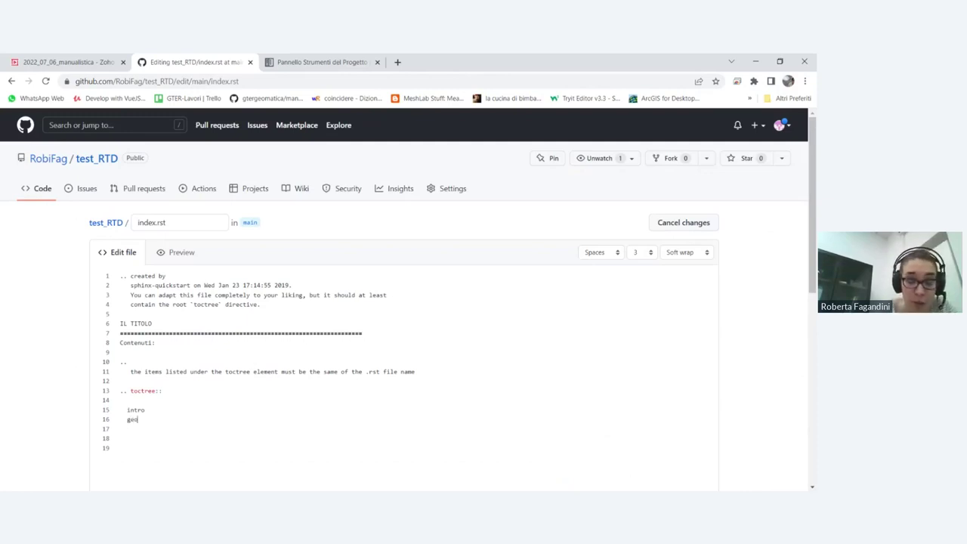
{"action": "type", "text": "break"}
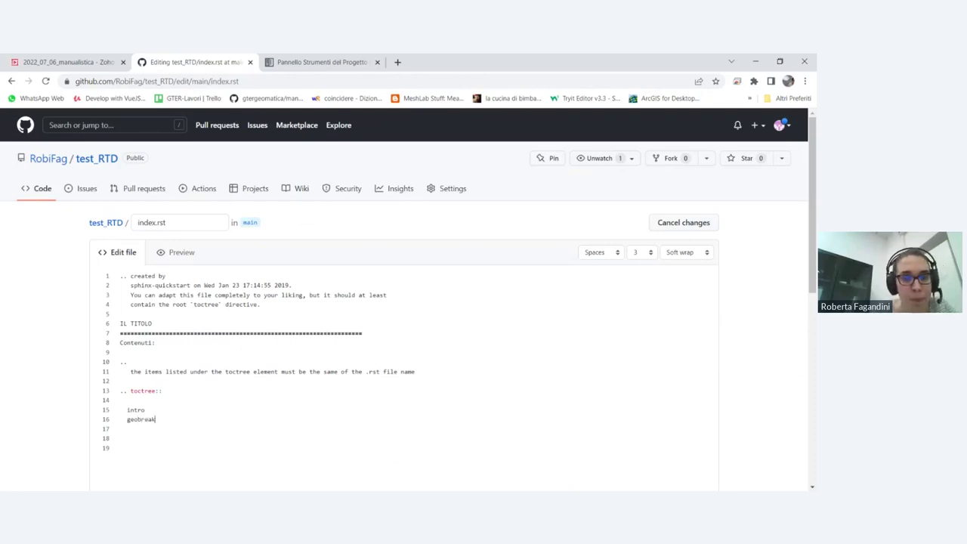
Step: Commit the index.rst update directly to the main branch
{"action": "scroll", "coordinate": [507, 354], "scroll_direction": "down", "scroll_amount": 4}
{"action": "scroll", "coordinate": [503, 378], "scroll_direction": "down", "scroll_amount": 2}
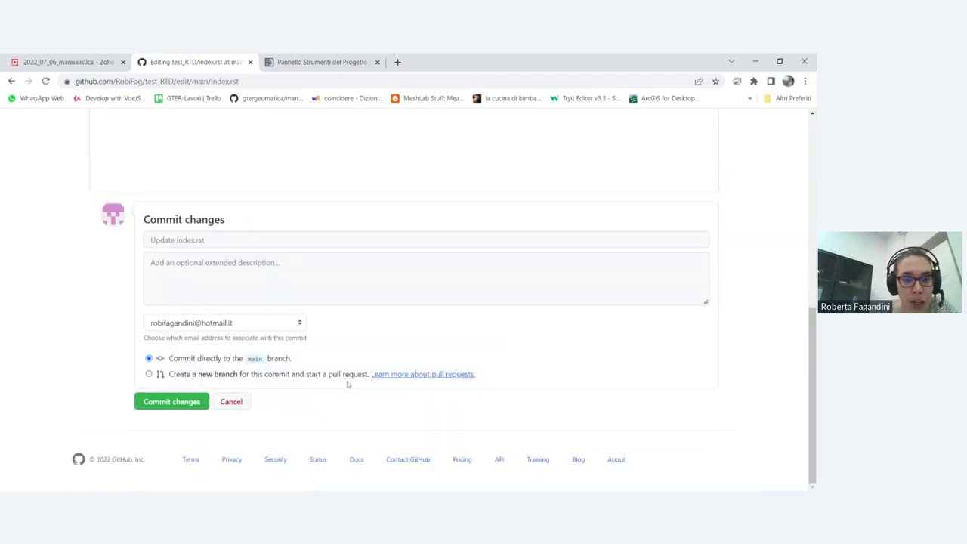
{"action": "left_click", "coordinate": [191, 405]}
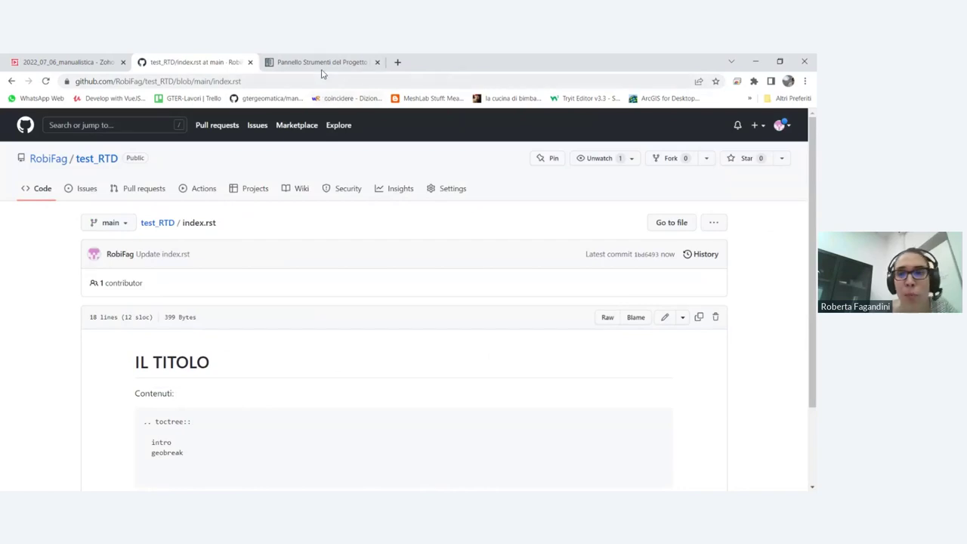
Step: Switch to the Read the Docs dashboard and open the test_RTD_robi project
{"action": "left_click", "coordinate": [321, 66]}
{"action": "scroll", "coordinate": [314, 361], "scroll_direction": "down", "scroll_amount": 3}
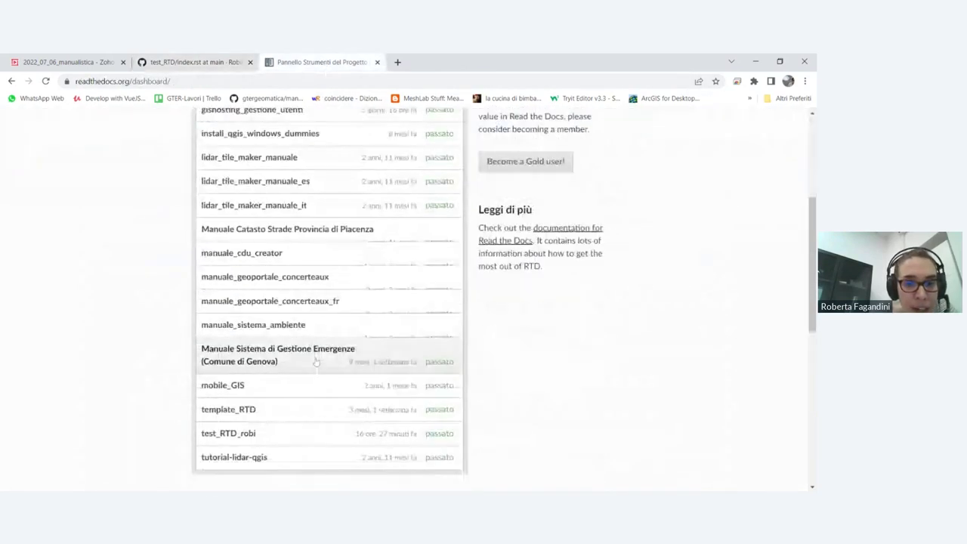
{"action": "scroll", "coordinate": [324, 410], "scroll_direction": "up", "scroll_amount": 4}
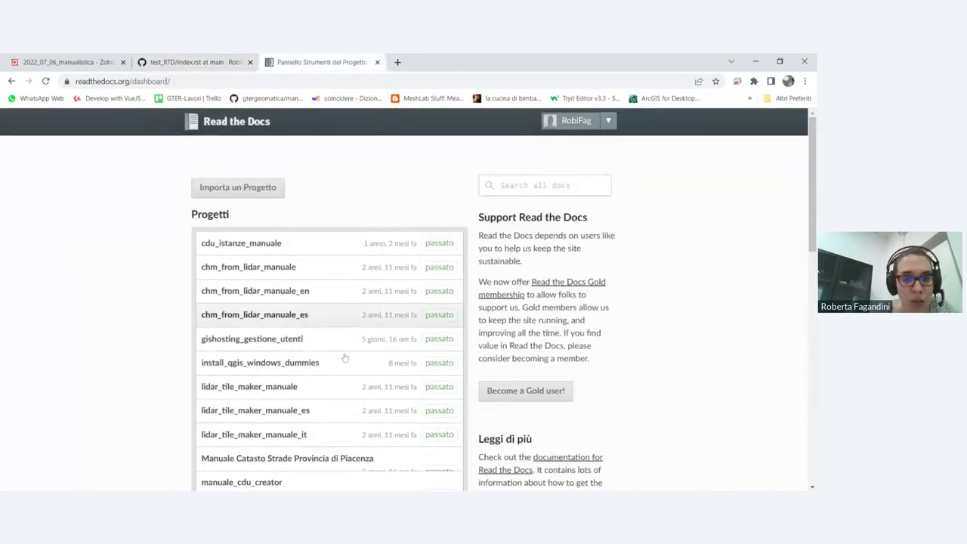
{"action": "scroll", "coordinate": [273, 321], "scroll_direction": "down", "scroll_amount": 4}
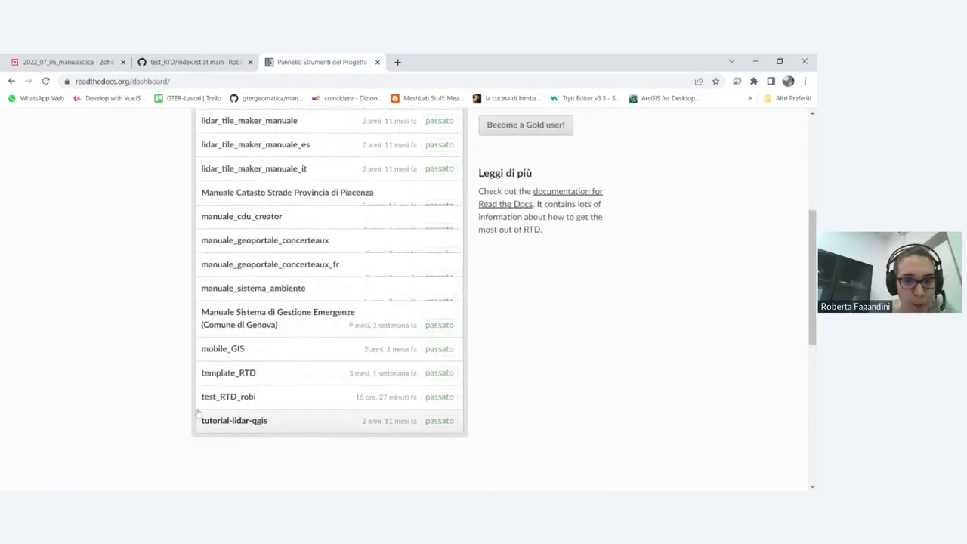
{"action": "left_click", "coordinate": [228, 396]}
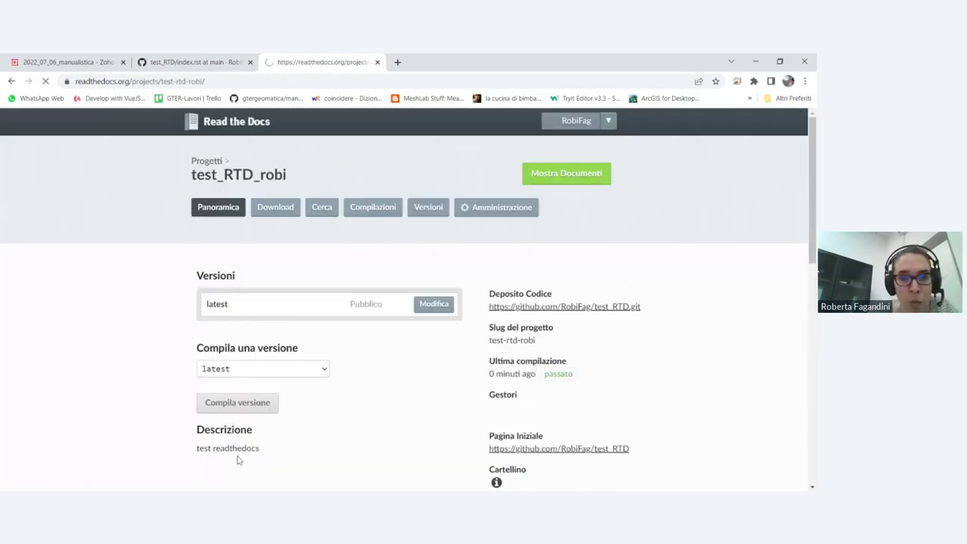
Step: View the published documentation of the test_RTD_robi project and reload its page
{"action": "left_click", "coordinate": [571, 180]}
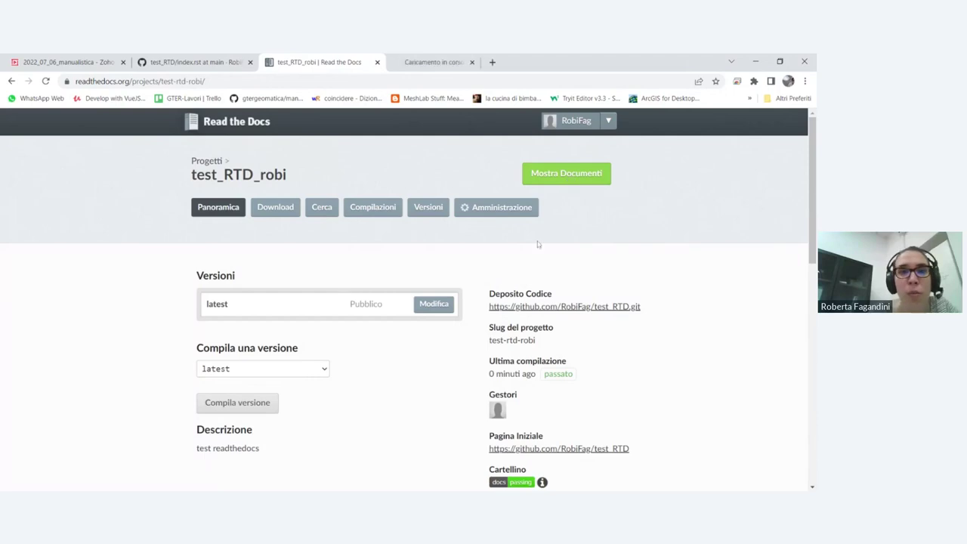
{"action": "left_click", "coordinate": [444, 63]}
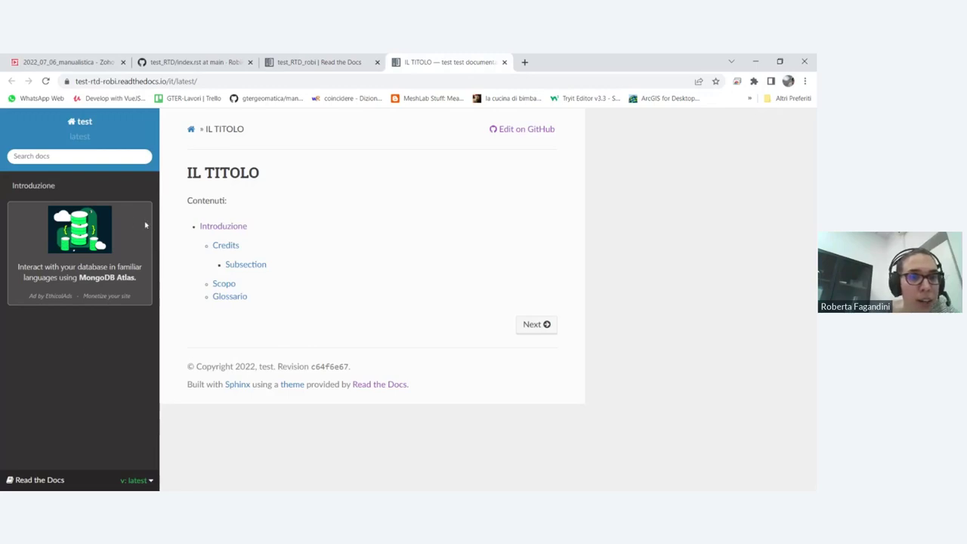
{"action": "left_click", "coordinate": [46, 81]}
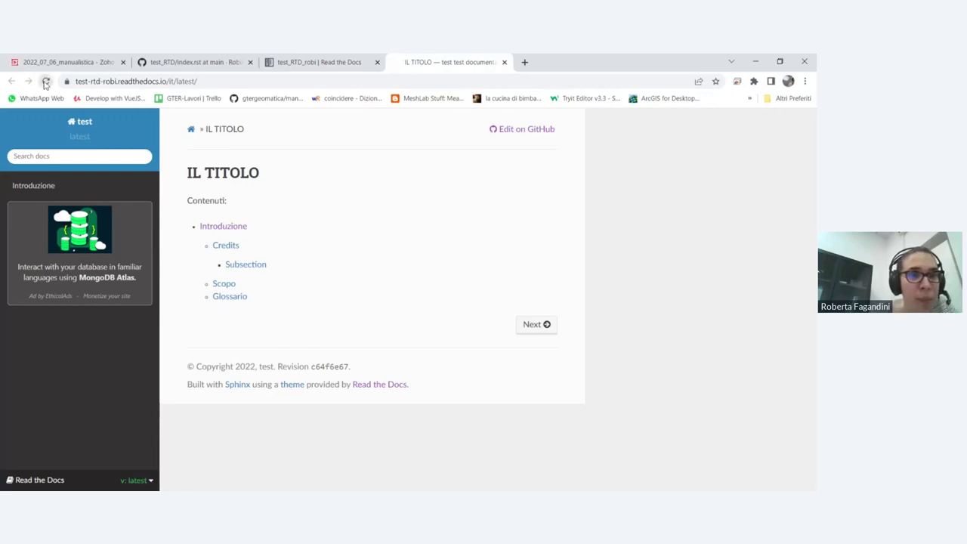
Step: Open the list of recent builds for the test_RTD_robi project and compare it with the published page
{"action": "left_click", "coordinate": [324, 66]}
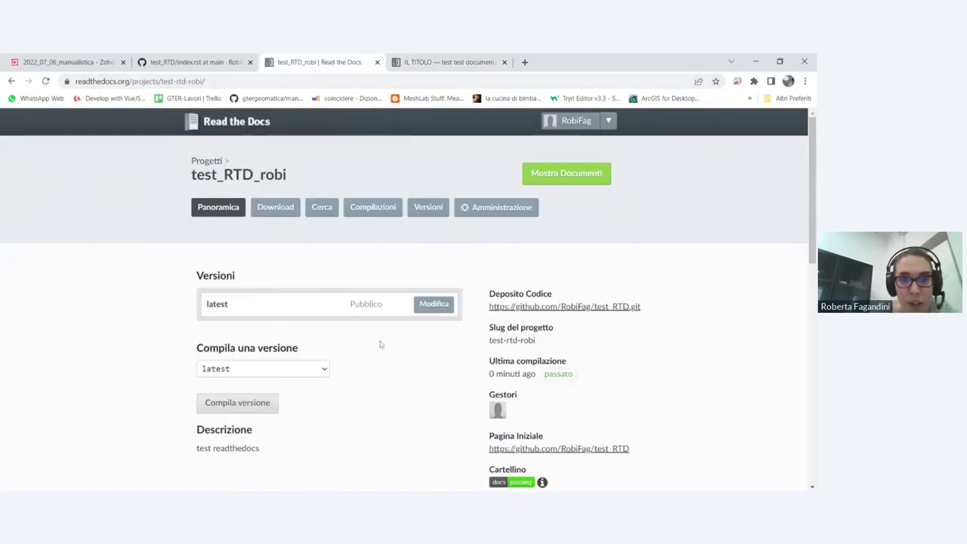
{"action": "scroll", "coordinate": [379, 335], "scroll_direction": "down", "scroll_amount": 1}
{"action": "left_click", "coordinate": [370, 154]}
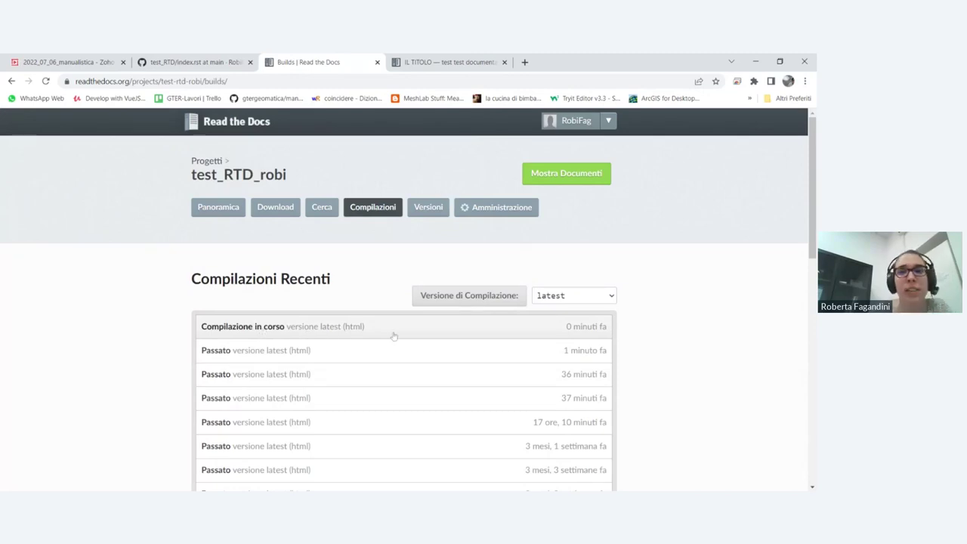
{"action": "left_click", "coordinate": [453, 63]}
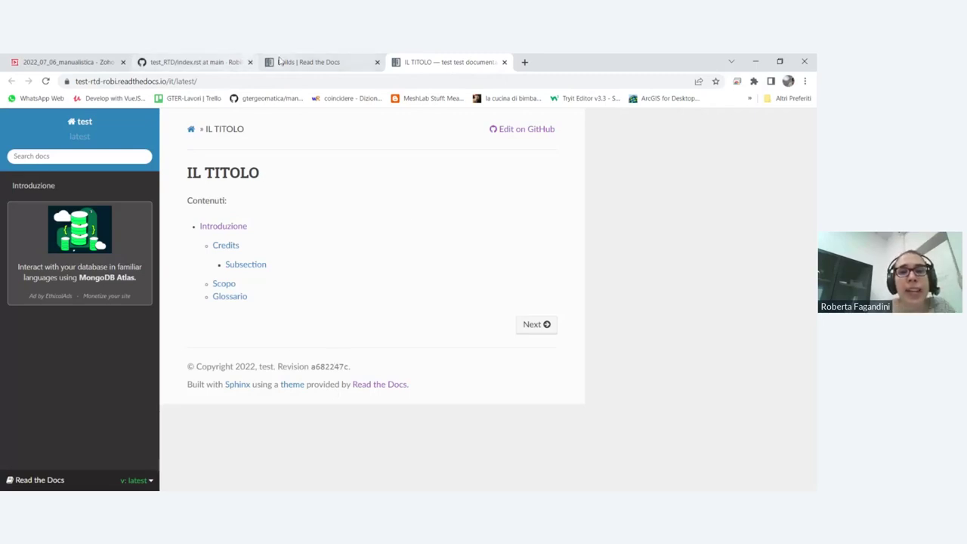
{"action": "left_click", "coordinate": [279, 62]}
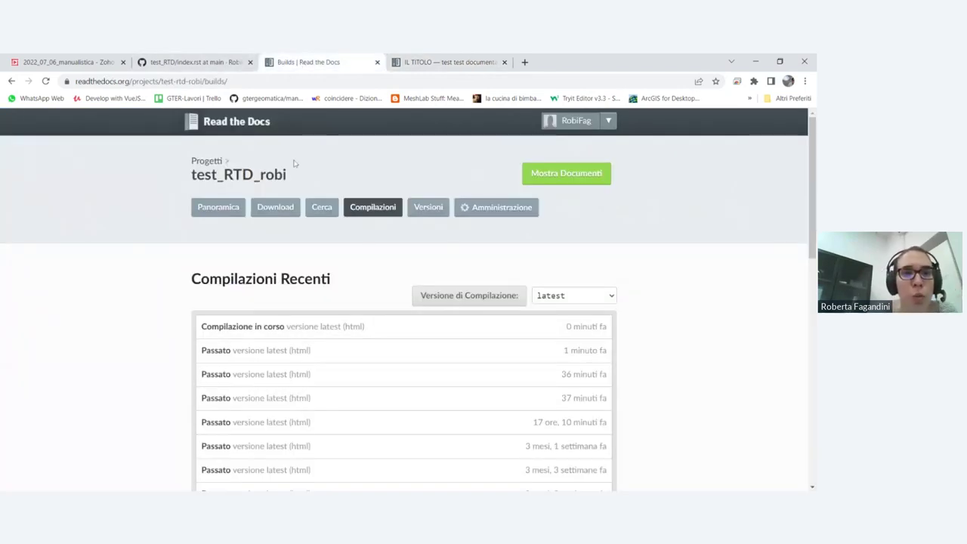
Step: Switch to the Zoho Show presentation and display slide 7, Creazione progetto ReadTheDocs
{"action": "left_click", "coordinate": [176, 60]}
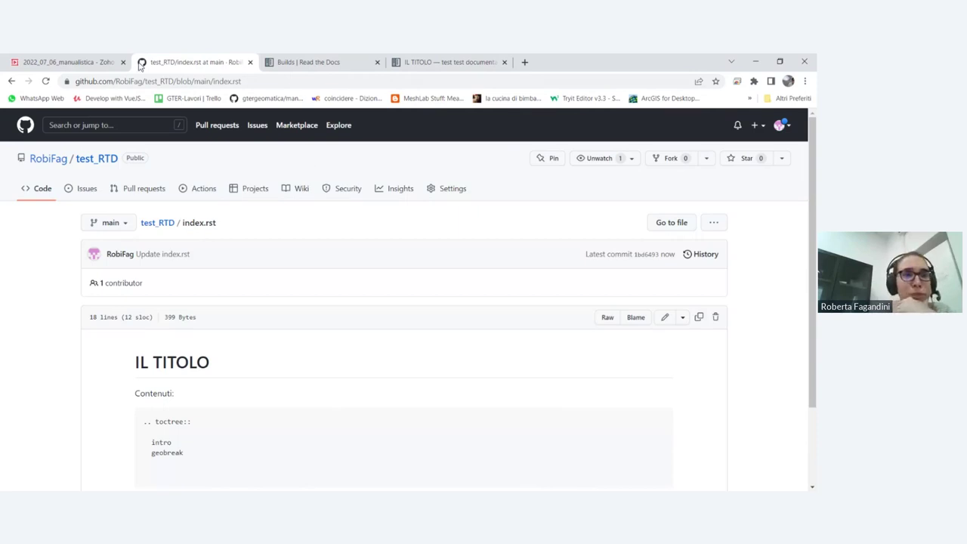
{"action": "left_click", "coordinate": [51, 64]}
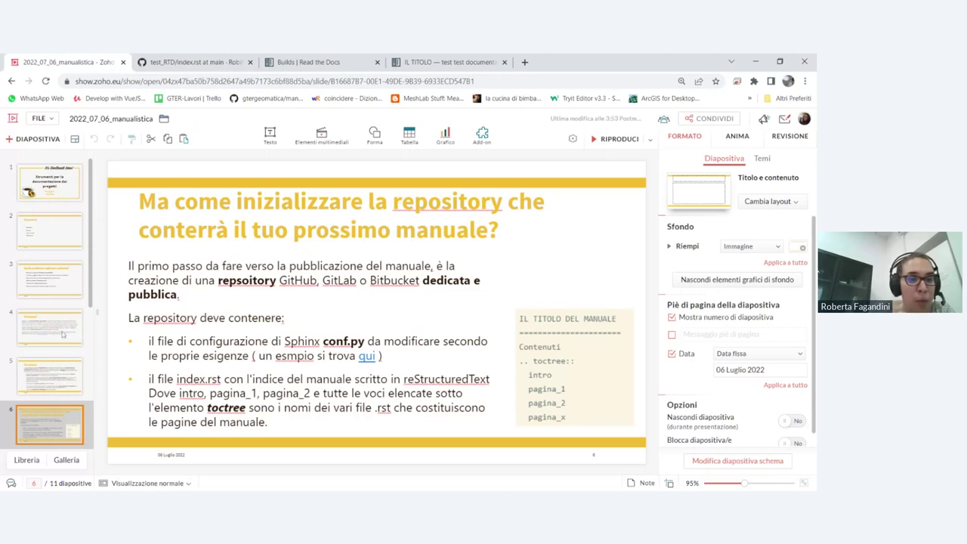
{"action": "scroll", "coordinate": [53, 363], "scroll_direction": "down", "scroll_amount": 2}
{"action": "left_click", "coordinate": [36, 332]}
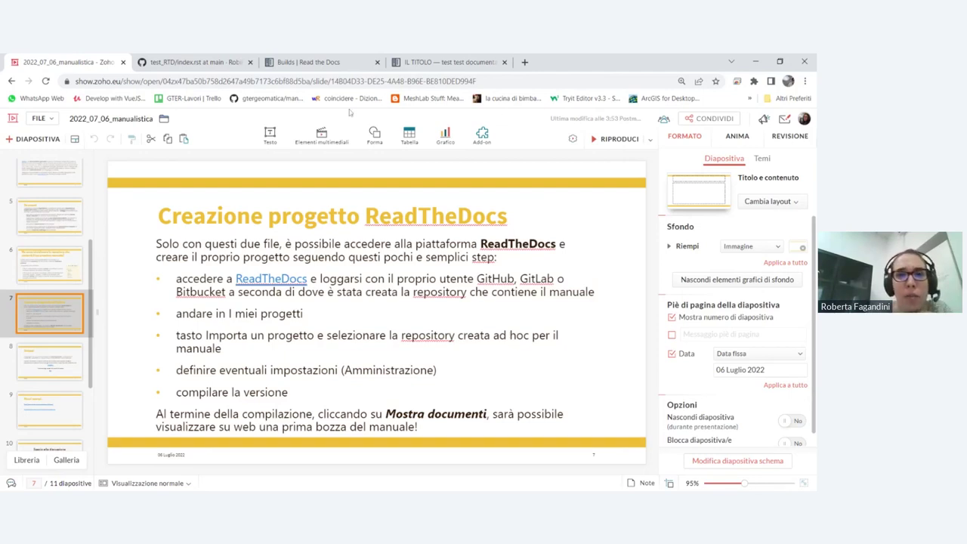
Step: Refresh the test_RTD_robi build list in Read the Docs and reload the published manual to check for the new page
{"action": "left_click", "coordinate": [335, 59]}
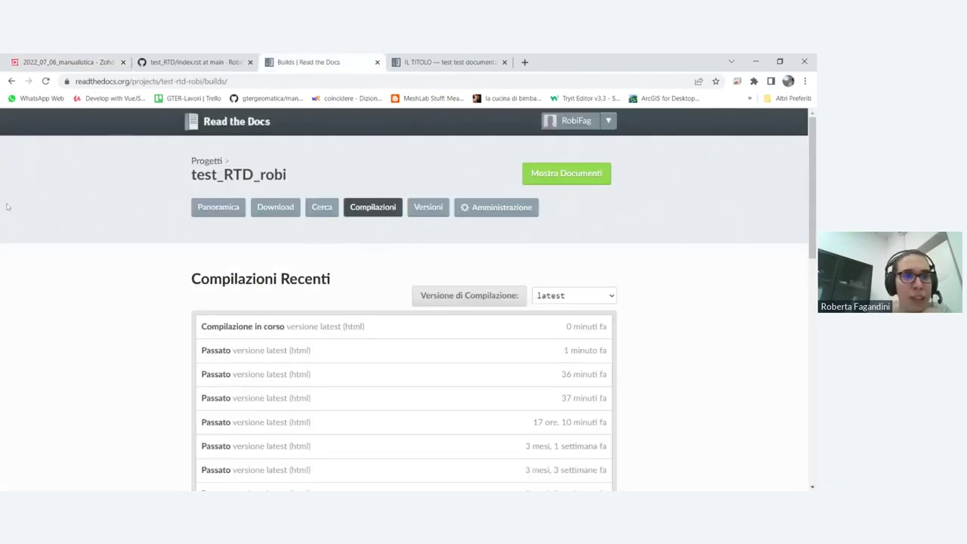
{"action": "key", "text": "F5"}
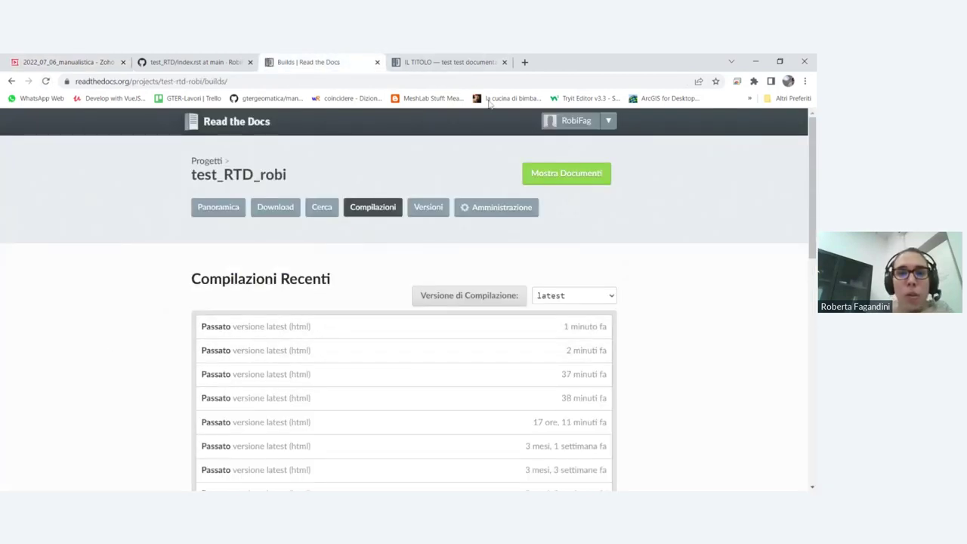
{"action": "left_click", "coordinate": [451, 62]}
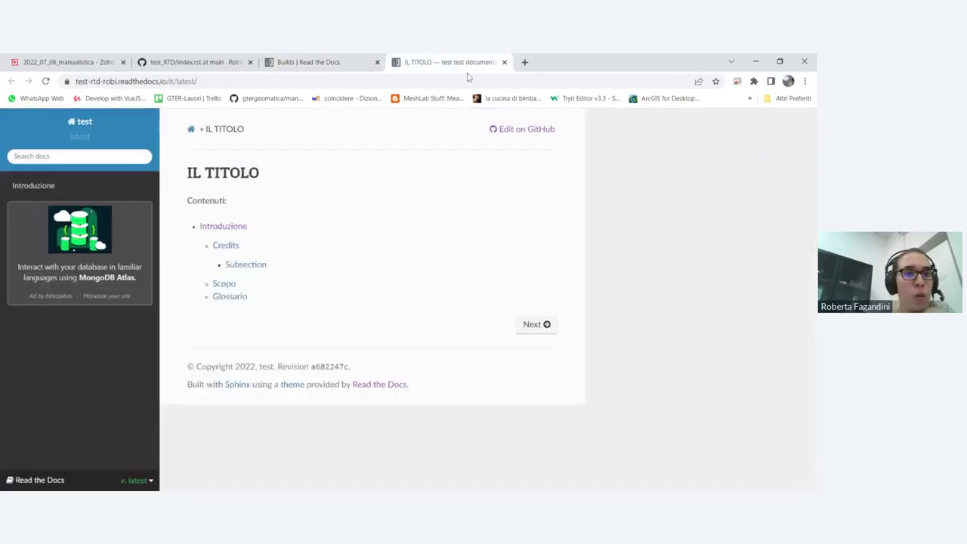
{"action": "left_click", "coordinate": [45, 81]}
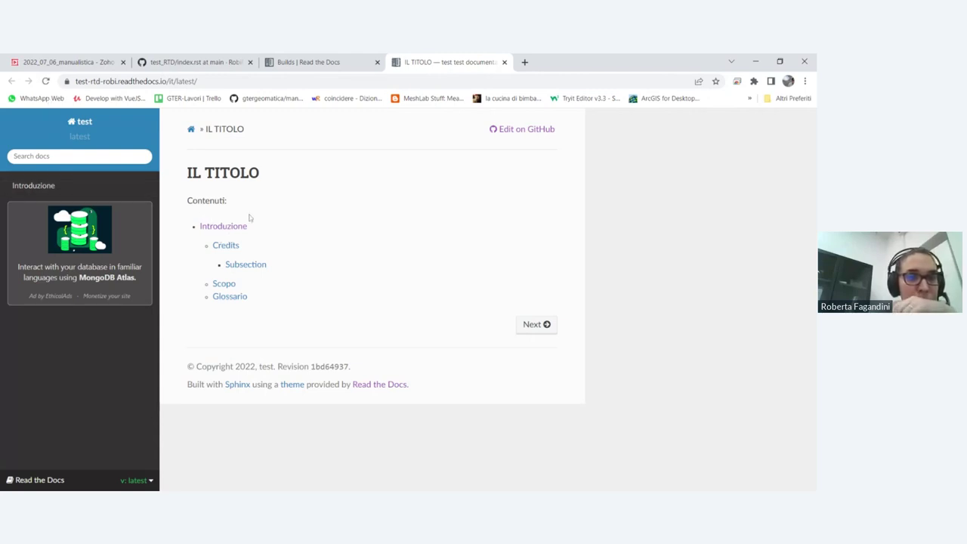
{"action": "left_click", "coordinate": [46, 84]}
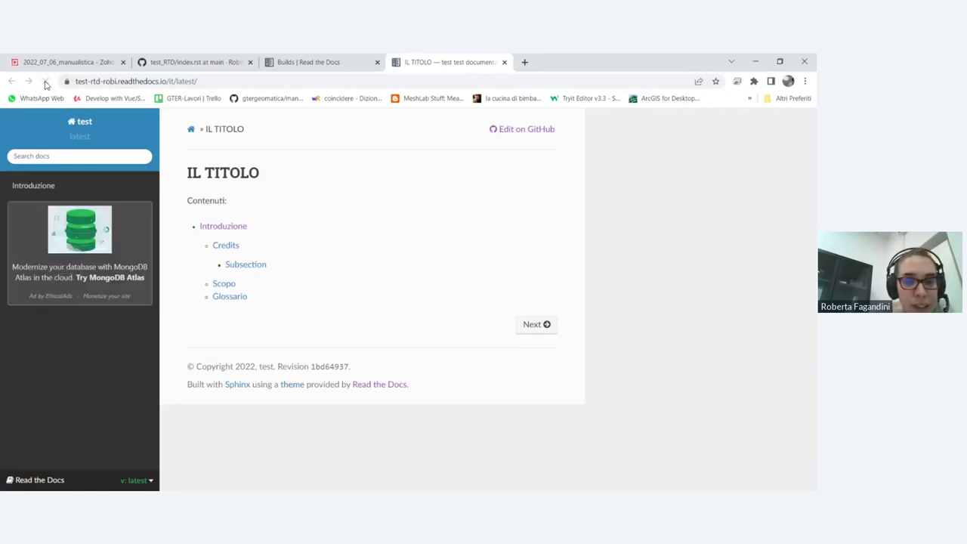
Step: Open the Introduzione page of the published manual and collapse its entry in the navigation tree
{"action": "left_click", "coordinate": [33, 185]}
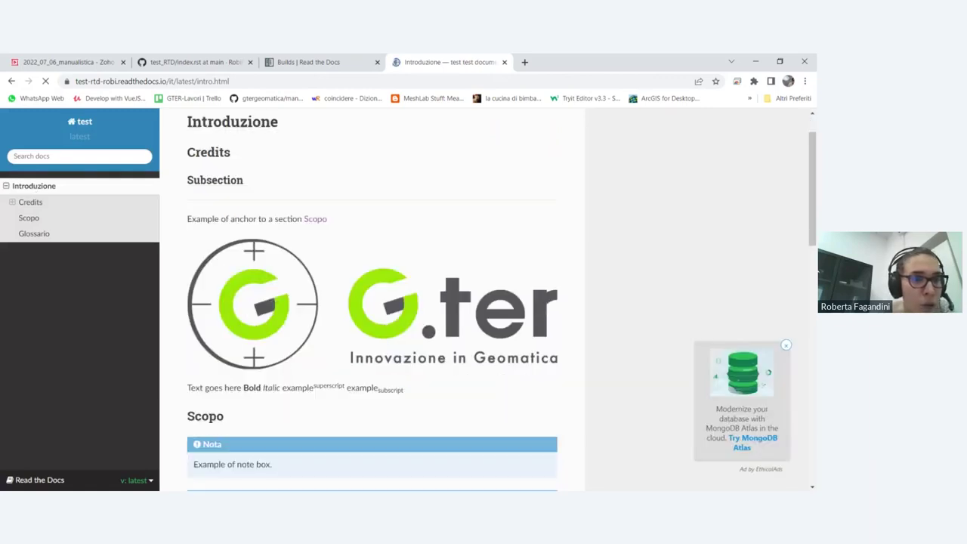
{"action": "left_click", "coordinate": [5, 189]}
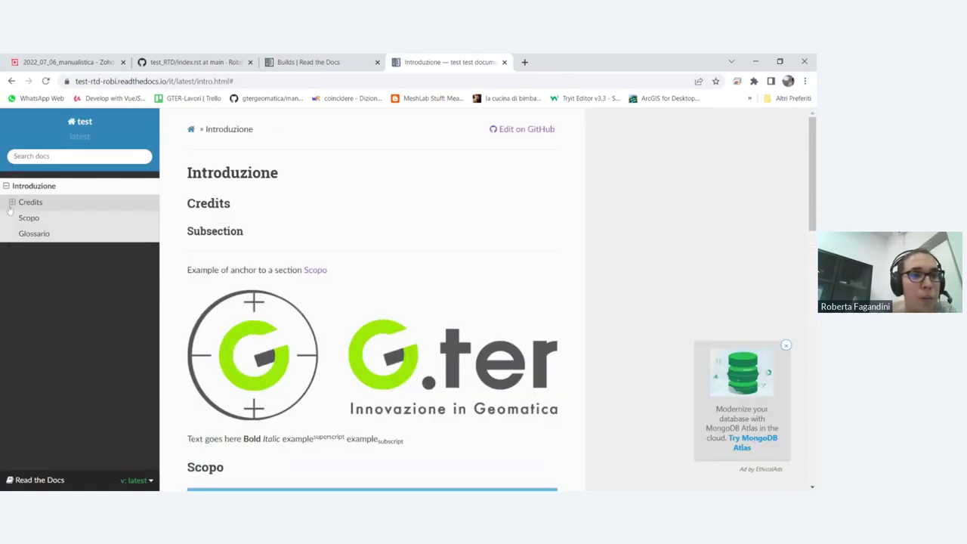
{"action": "left_click", "coordinate": [12, 201]}
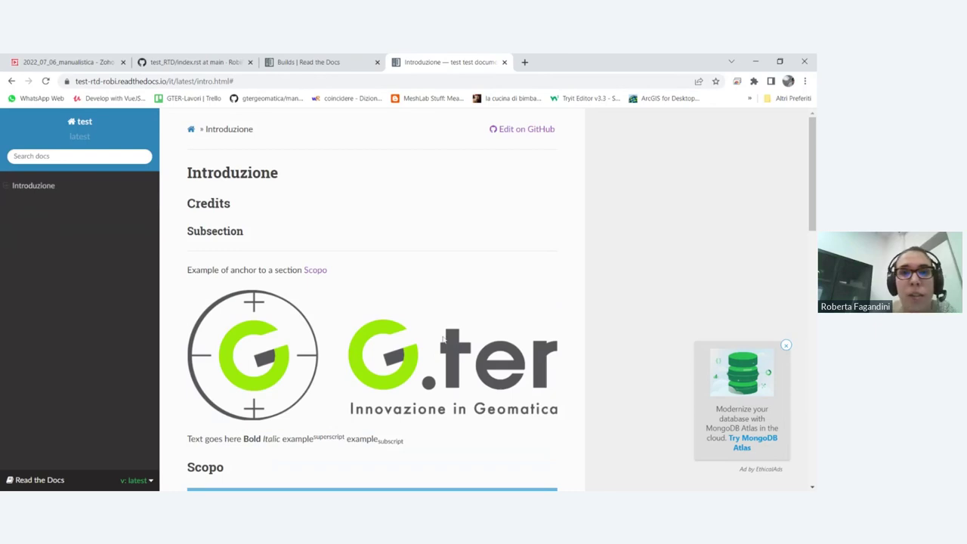
Step: Return to the Read the Docs dashboard, open the account's own projects and look through the whole list
{"action": "left_click", "coordinate": [350, 60]}
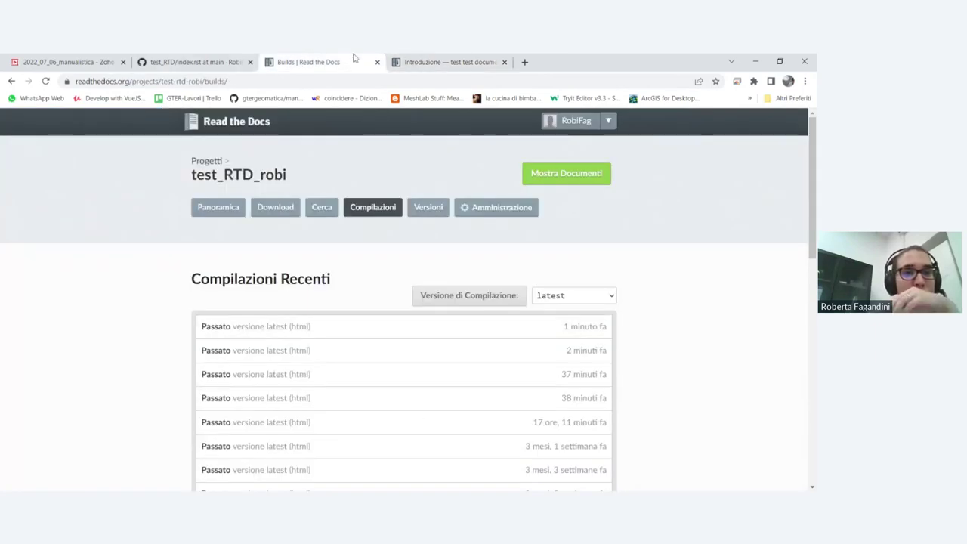
{"action": "left_click", "coordinate": [209, 59]}
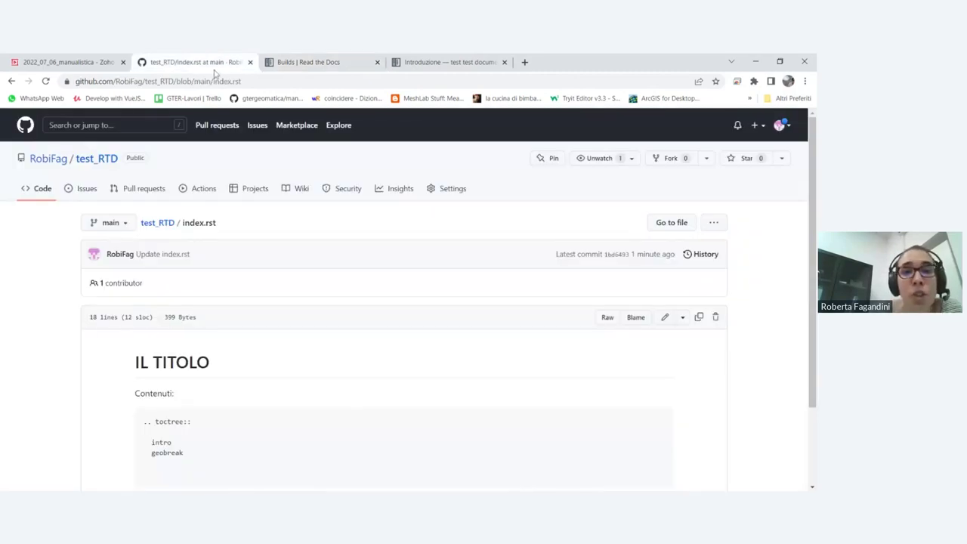
{"action": "left_click", "coordinate": [302, 62]}
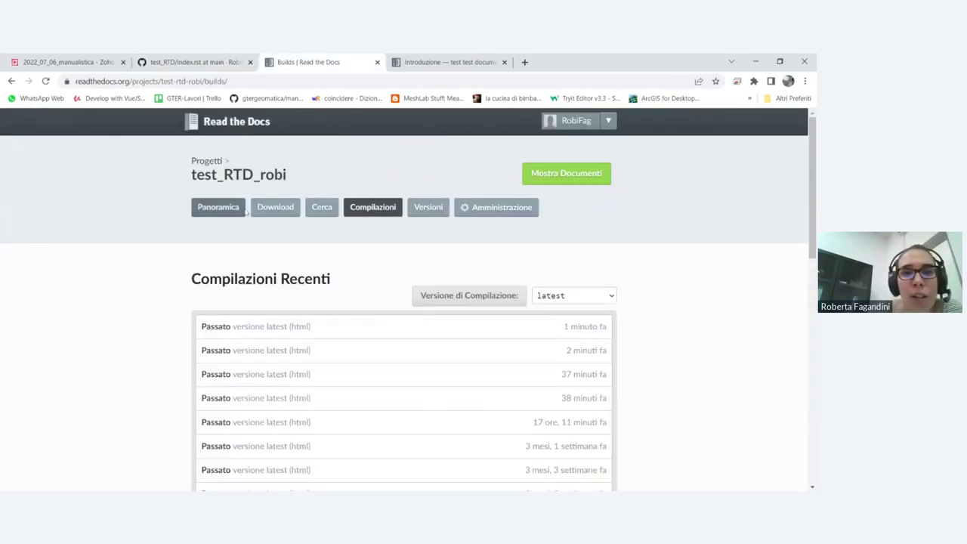
{"action": "left_click", "coordinate": [609, 121]}
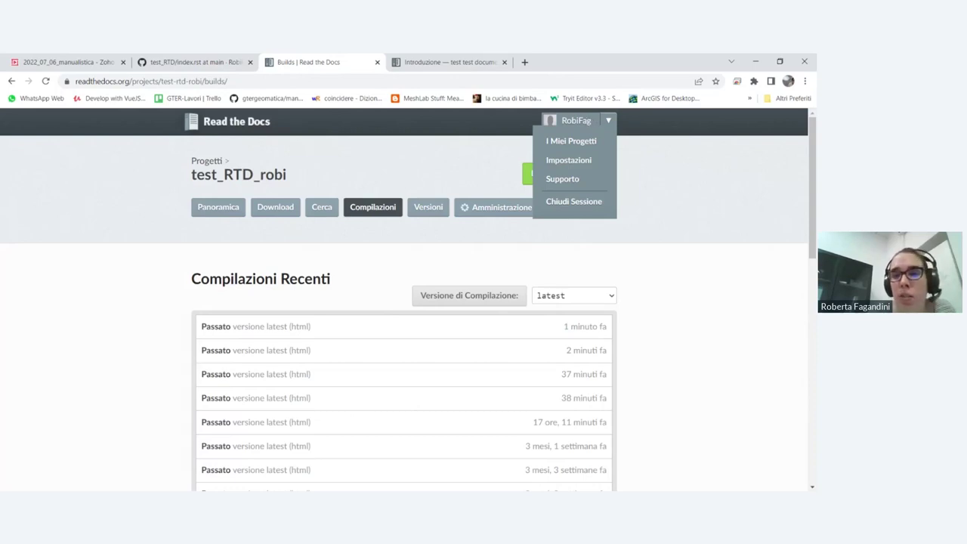
{"action": "left_click", "coordinate": [576, 143]}
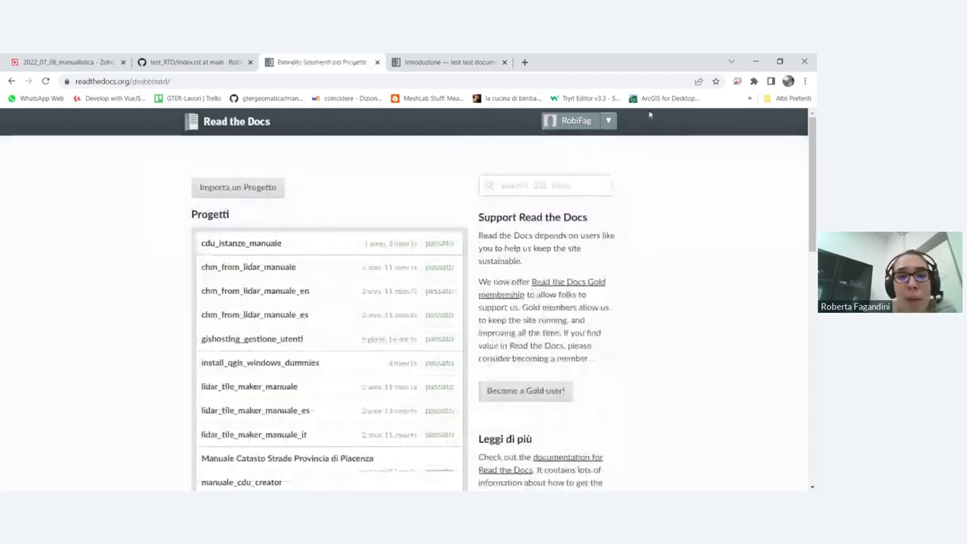
{"action": "scroll", "coordinate": [336, 396], "scroll_direction": "down", "scroll_amount": 3}
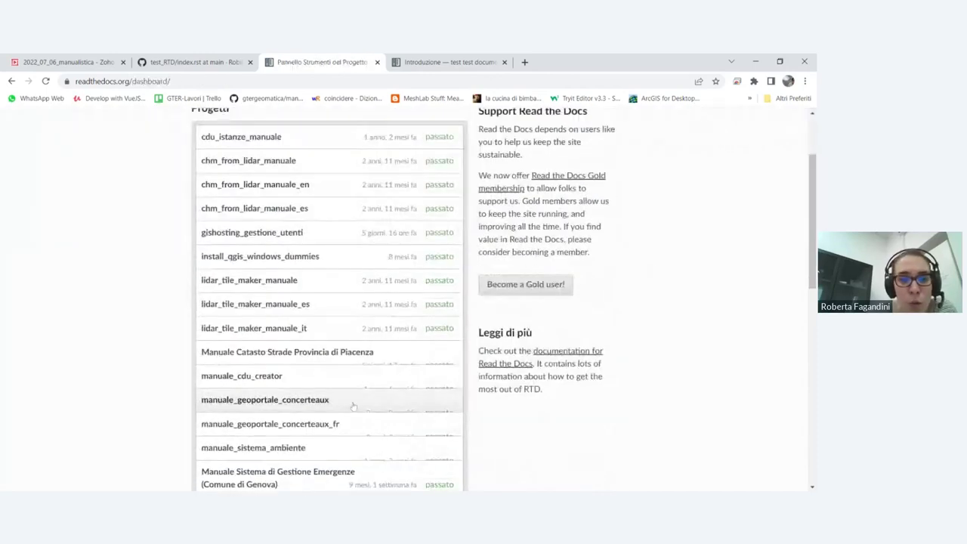
{"action": "scroll", "coordinate": [336, 396], "scroll_direction": "down", "scroll_amount": 4}
{"action": "scroll", "coordinate": [337, 400], "scroll_direction": "up", "scroll_amount": 5}
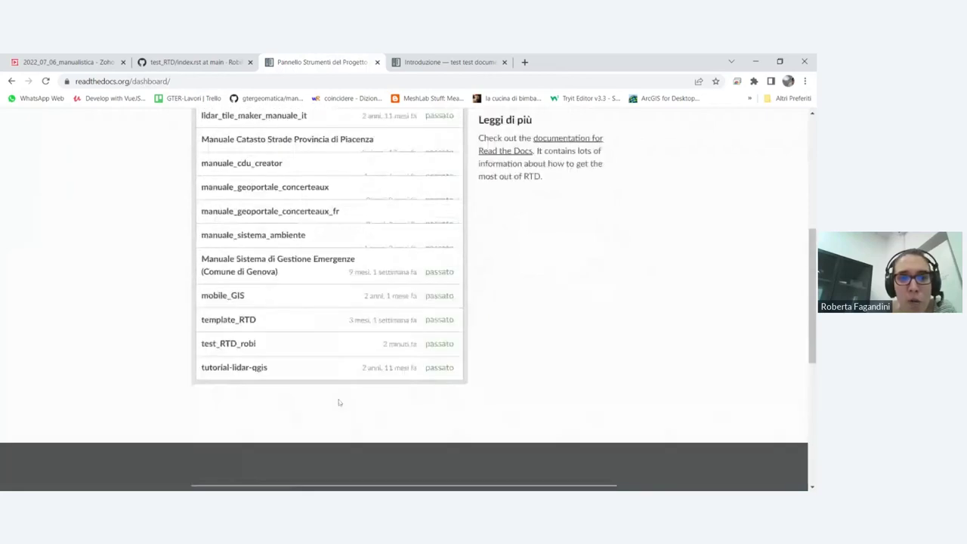
{"action": "scroll", "coordinate": [339, 210], "scroll_direction": "up", "scroll_amount": 2}
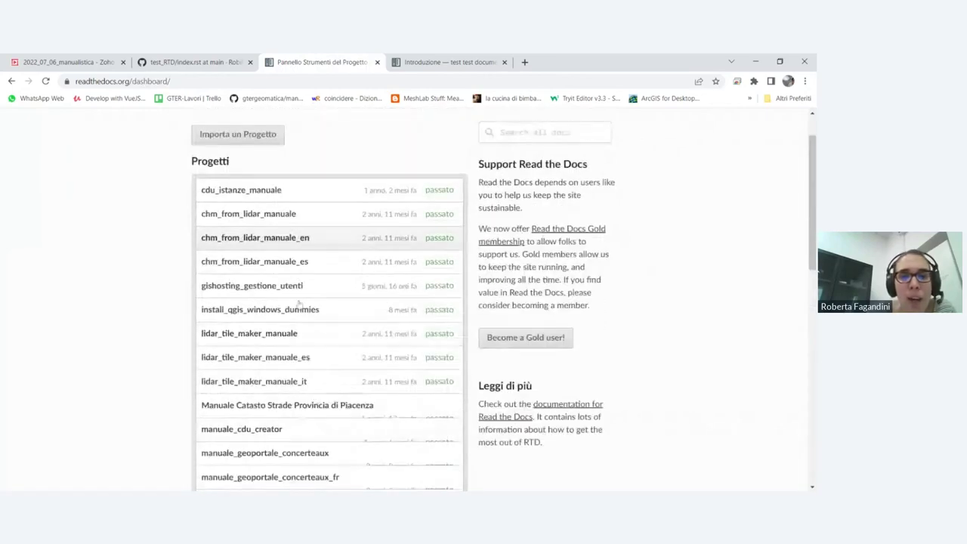
{"action": "scroll", "coordinate": [302, 317], "scroll_direction": "down", "scroll_amount": 4}
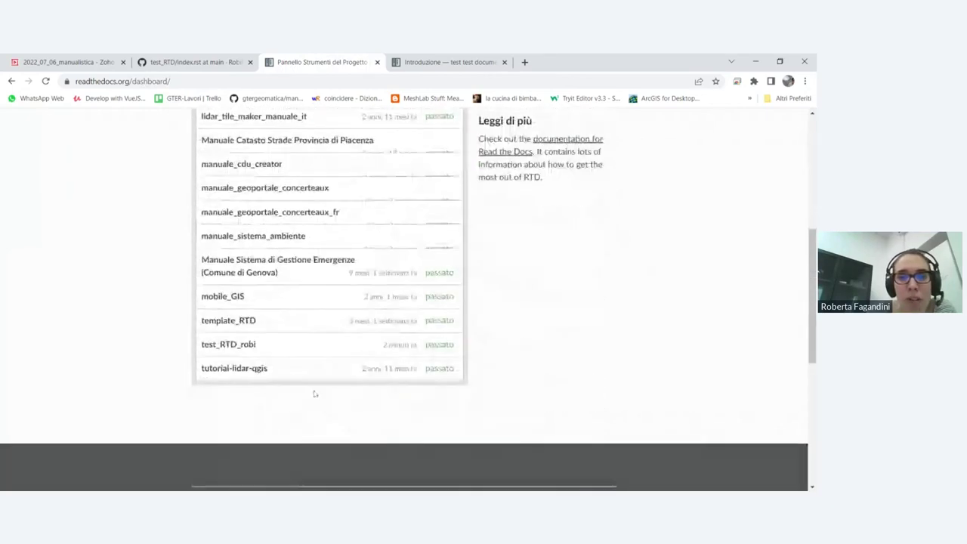
{"action": "scroll", "coordinate": [314, 391], "scroll_direction": "up", "scroll_amount": 3}
{"action": "scroll", "coordinate": [315, 393], "scroll_direction": "up", "scroll_amount": 2}
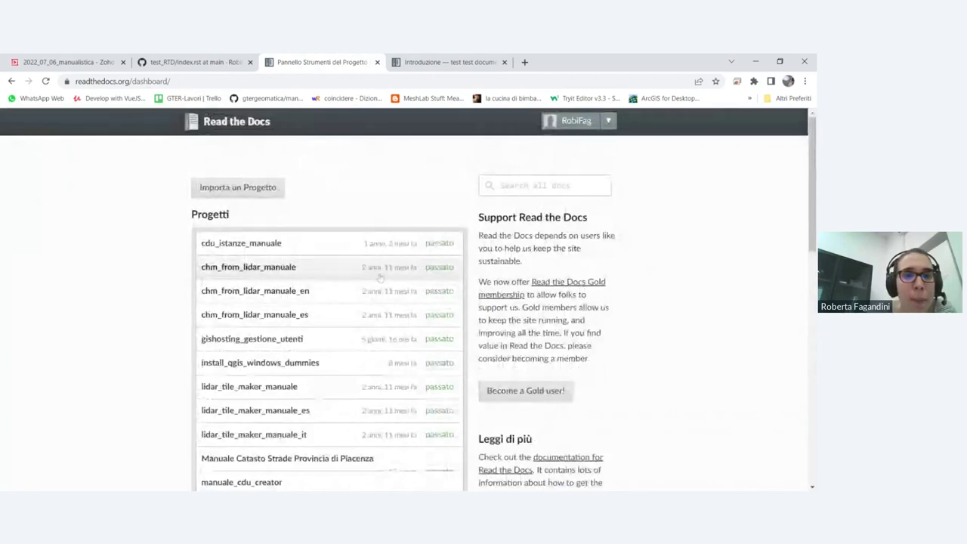
Step: Start importing a project and look through the GitHub repositories available for import
{"action": "left_click", "coordinate": [252, 188]}
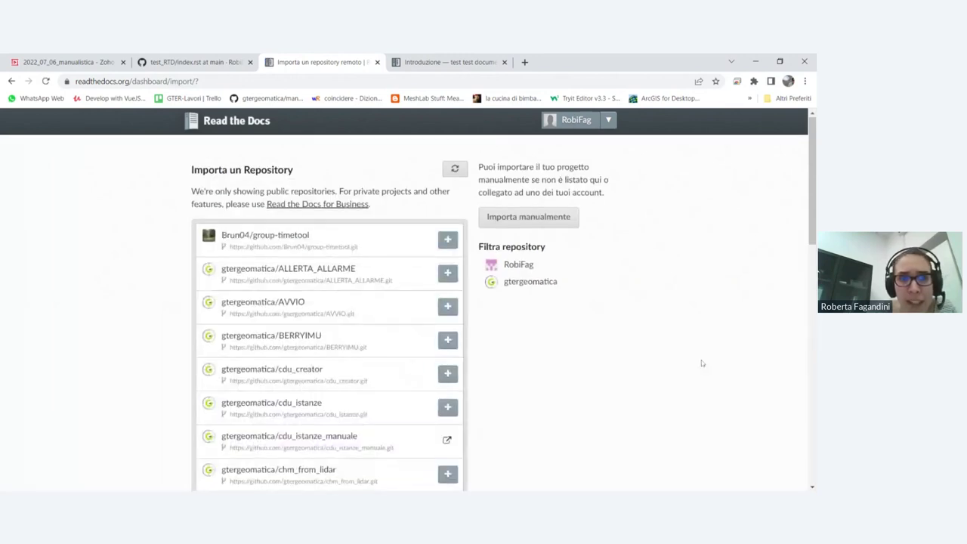
{"action": "scroll", "coordinate": [701, 363], "scroll_direction": "down", "scroll_amount": 1}
{"action": "scroll", "coordinate": [371, 267], "scroll_direction": "down", "scroll_amount": 5}
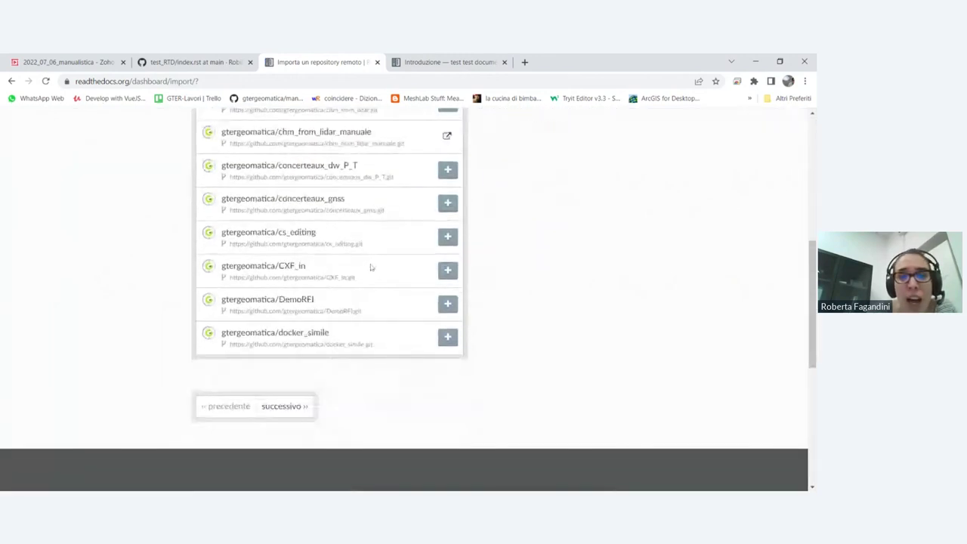
{"action": "scroll", "coordinate": [349, 363], "scroll_direction": "up", "scroll_amount": 5}
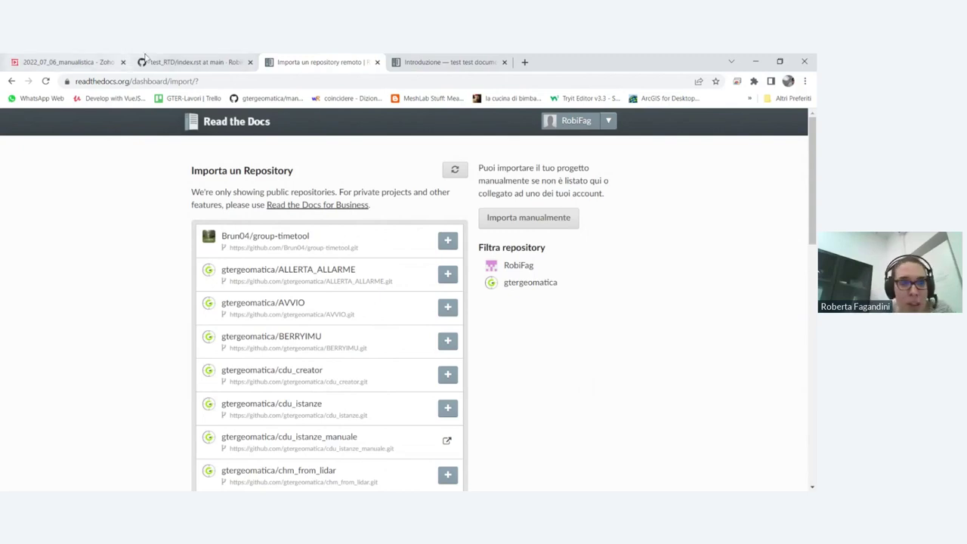
Step: Switch to GitHub, open the test_RTD repository's main page and select its HTTPS clone URL
{"action": "left_click", "coordinate": [145, 57]}
{"action": "left_click", "coordinate": [78, 160]}
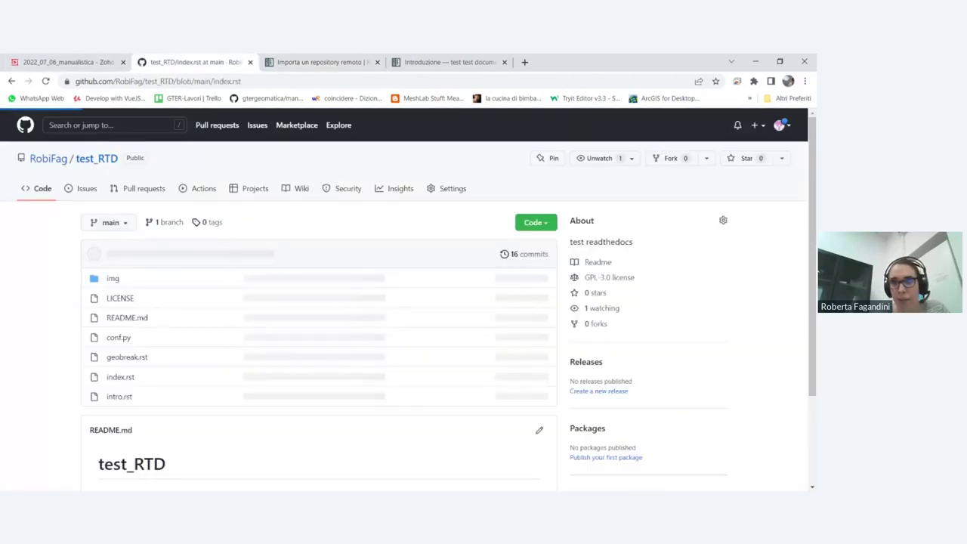
{"action": "scroll", "coordinate": [407, 300], "scroll_direction": "down", "scroll_amount": 1}
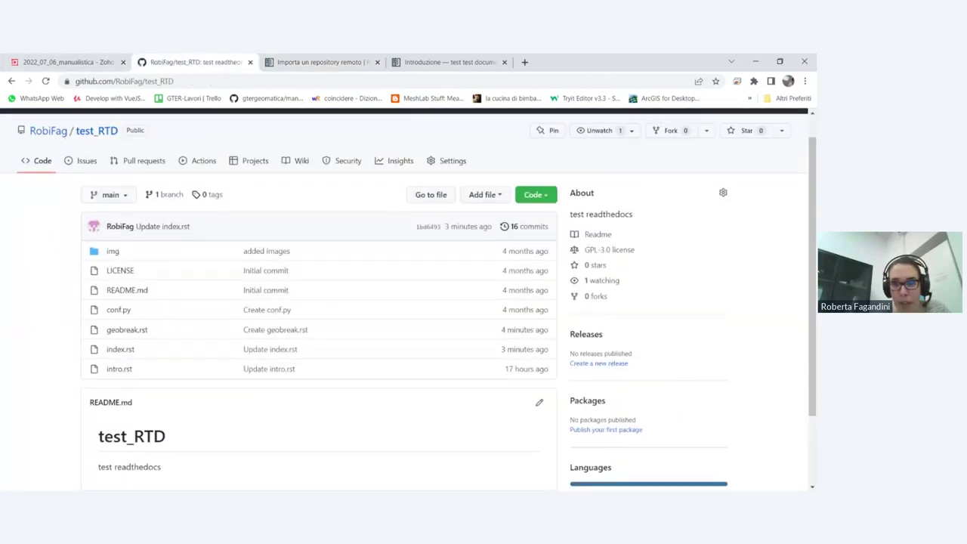
{"action": "scroll", "coordinate": [408, 299], "scroll_direction": "down", "scroll_amount": 1}
{"action": "left_click", "coordinate": [536, 168]}
{"action": "left_click", "coordinate": [440, 243]}
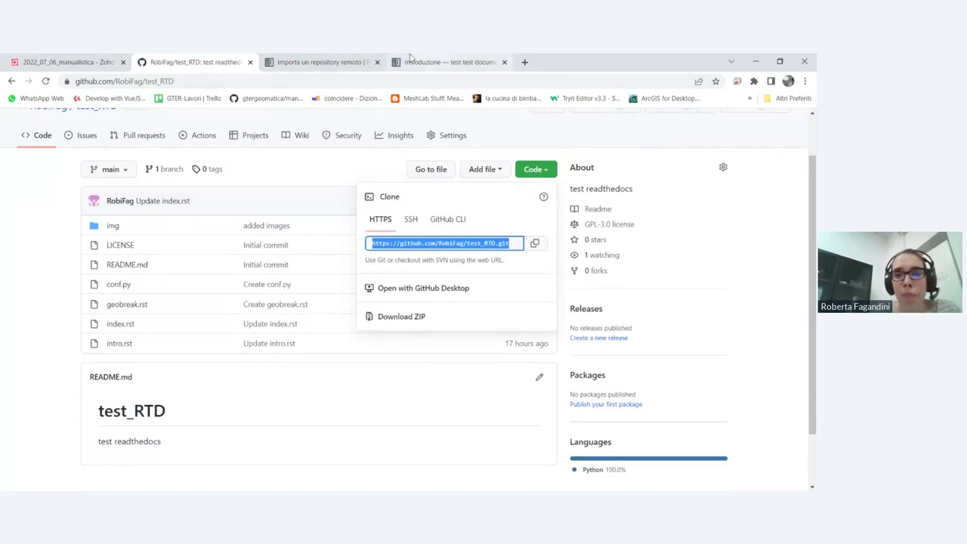
Step: Return to Read the Docs, leave the repository import and open the cdu_istanze_manuale project from the account's own projects
{"action": "key", "text": "ctrl+Tab"}
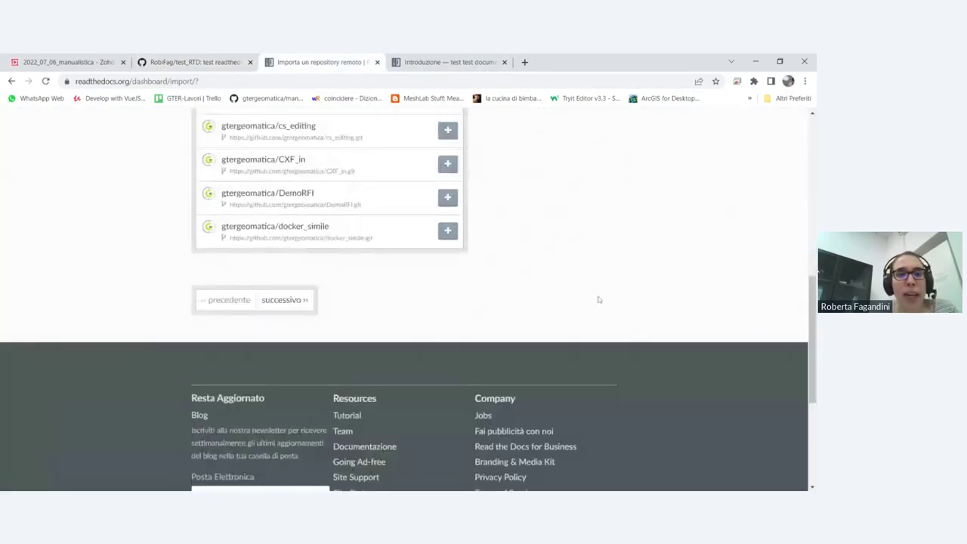
{"action": "scroll", "coordinate": [638, 281], "scroll_direction": "up", "scroll_amount": 10}
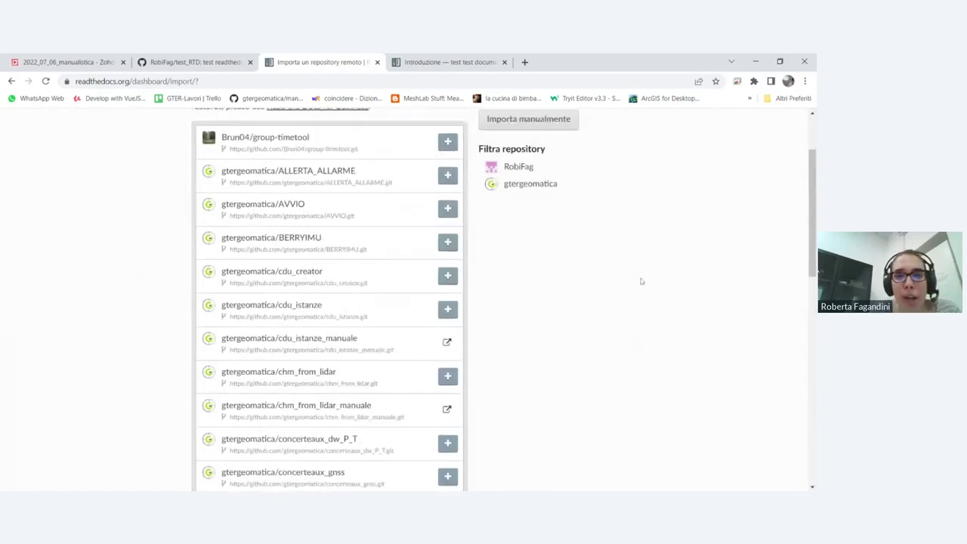
{"action": "scroll", "coordinate": [640, 281], "scroll_direction": "up", "scroll_amount": 2}
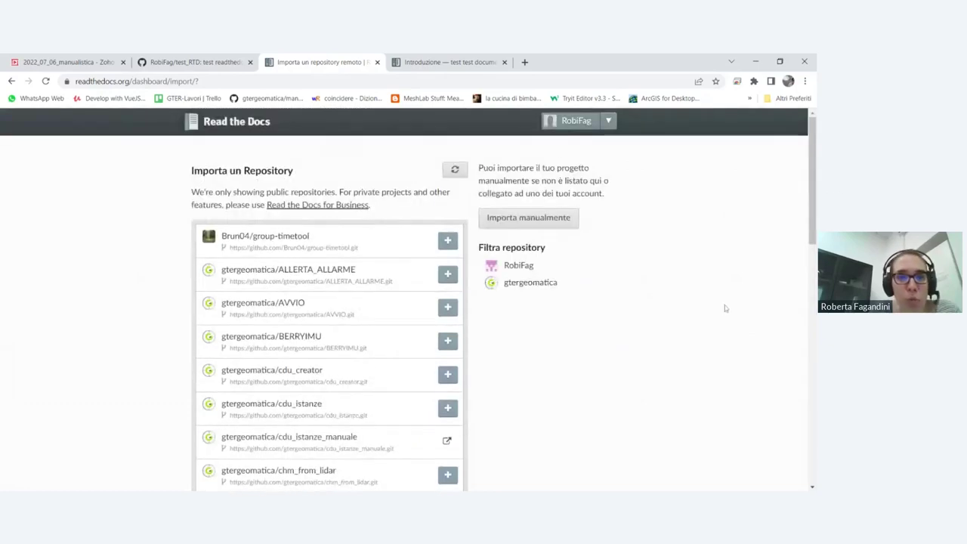
{"action": "left_click", "coordinate": [606, 122]}
{"action": "left_click", "coordinate": [568, 143]}
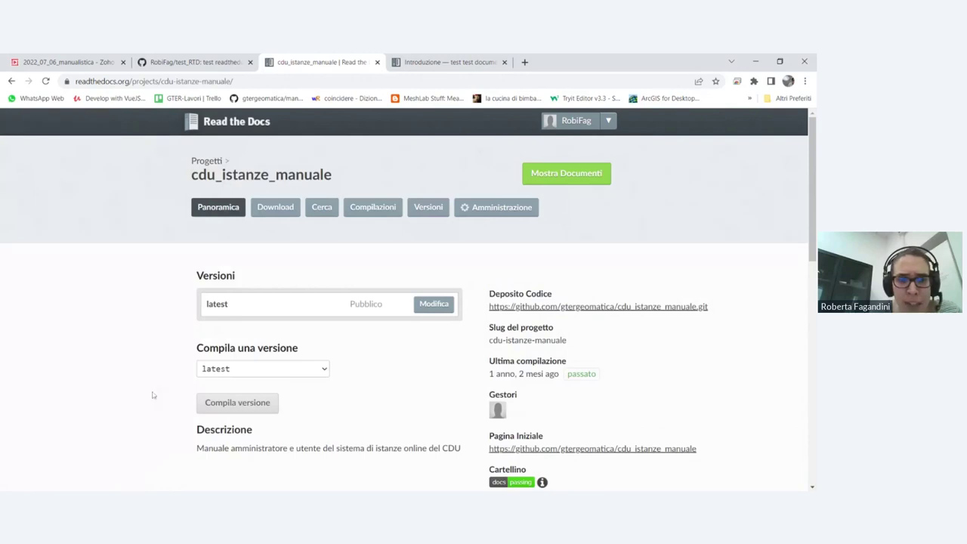
Step: Look through the cdu_istanze_manuale project's overview, open its downloads and examine the formats offered there
{"action": "scroll", "coordinate": [343, 410], "scroll_direction": "down", "scroll_amount": 1}
{"action": "scroll", "coordinate": [472, 328], "scroll_direction": "down", "scroll_amount": 1}
{"action": "scroll", "coordinate": [473, 328], "scroll_direction": "up", "scroll_amount": 2}
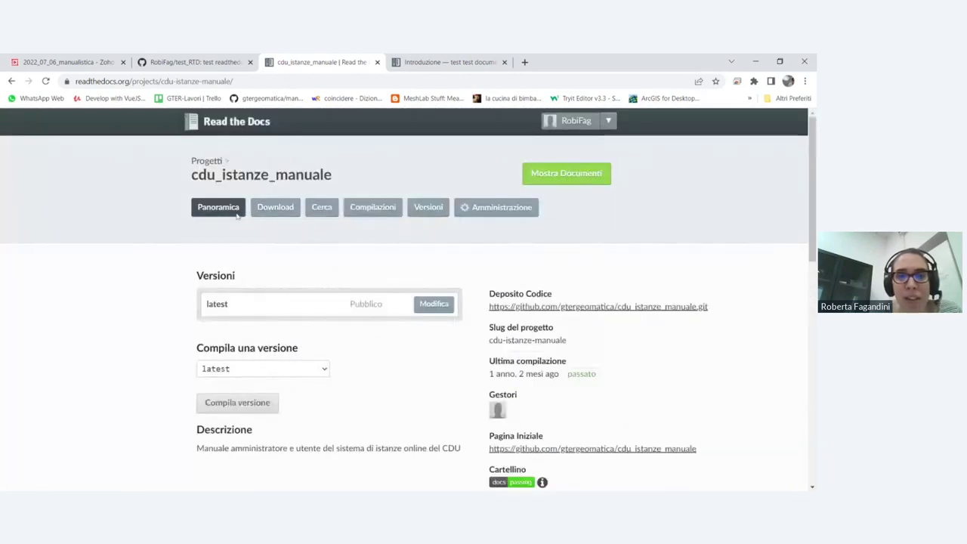
{"action": "left_click", "coordinate": [275, 207]}
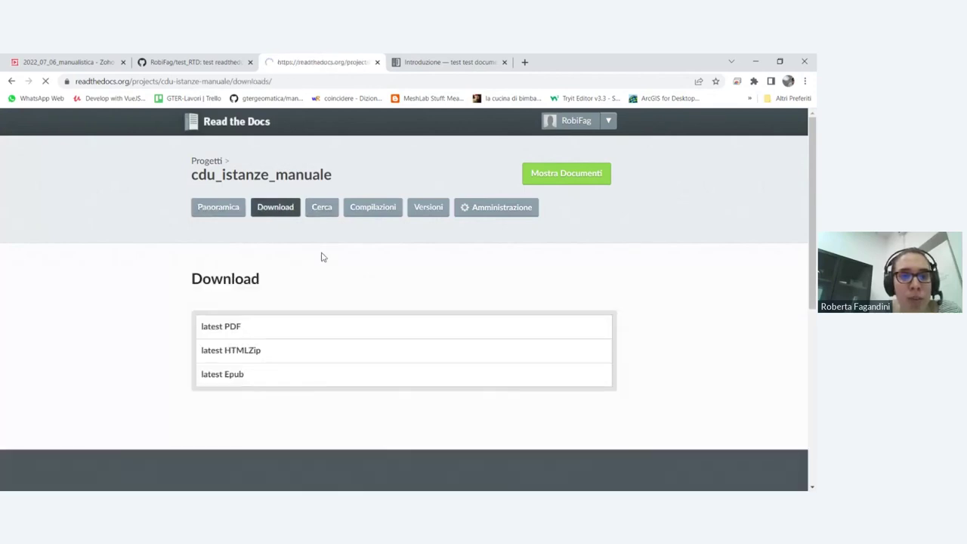
{"action": "scroll", "coordinate": [322, 262], "scroll_direction": "down", "scroll_amount": 2}
{"action": "scroll", "coordinate": [323, 262], "scroll_direction": "up", "scroll_amount": 2}
Step: Look through the project's recent builds and open its versions page
{"action": "left_click", "coordinate": [321, 207]}
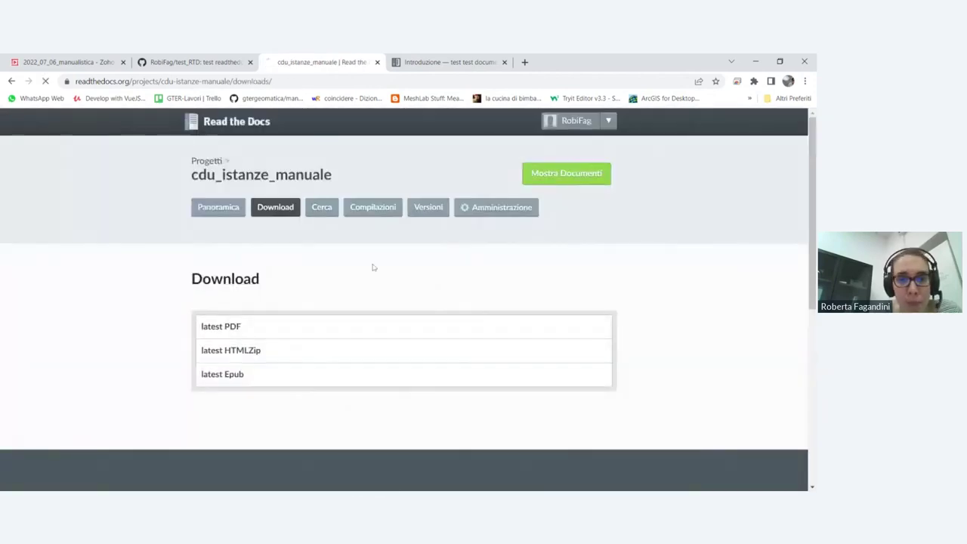
{"action": "left_click", "coordinate": [369, 207]}
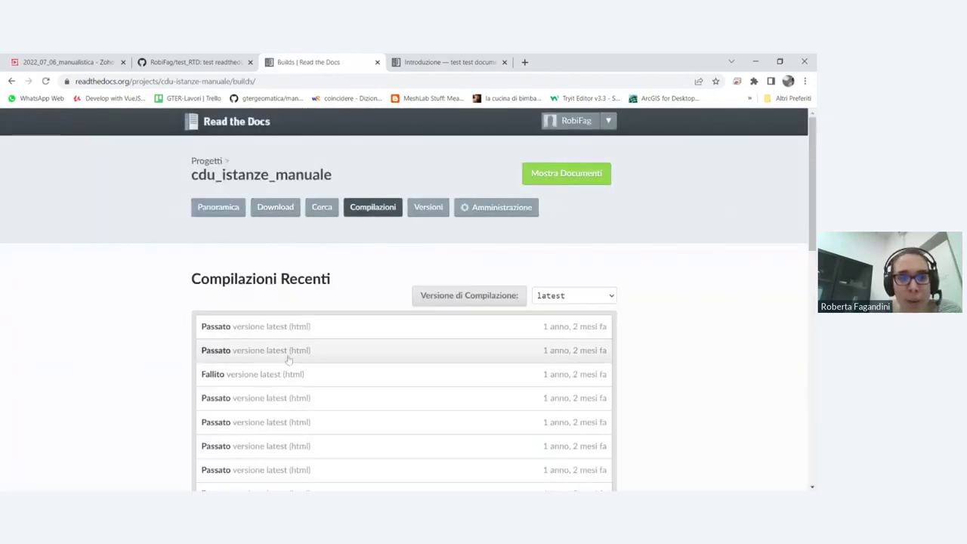
{"action": "scroll", "coordinate": [287, 358], "scroll_direction": "down", "scroll_amount": 2}
{"action": "scroll", "coordinate": [272, 408], "scroll_direction": "down", "scroll_amount": 5}
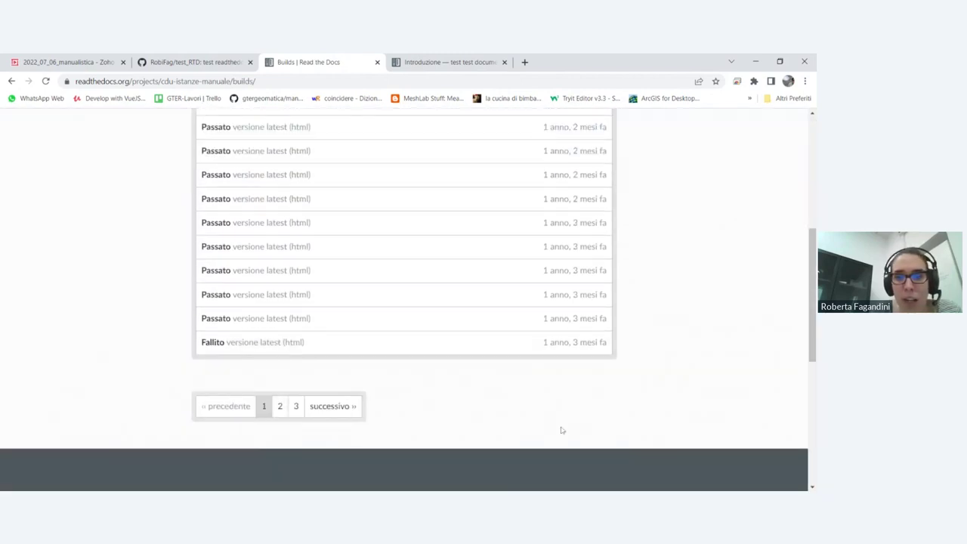
{"action": "scroll", "coordinate": [206, 309], "scroll_direction": "up", "scroll_amount": 7}
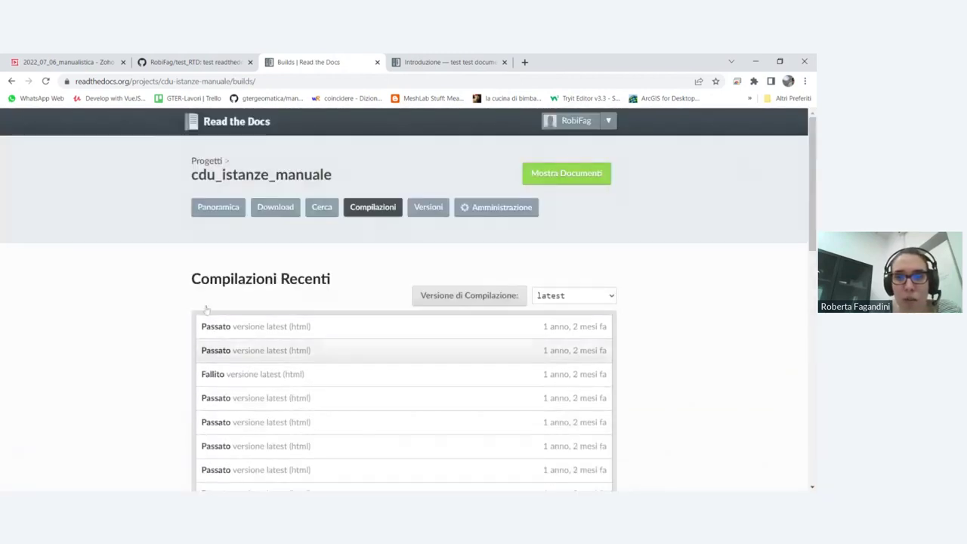
{"action": "left_click", "coordinate": [430, 207]}
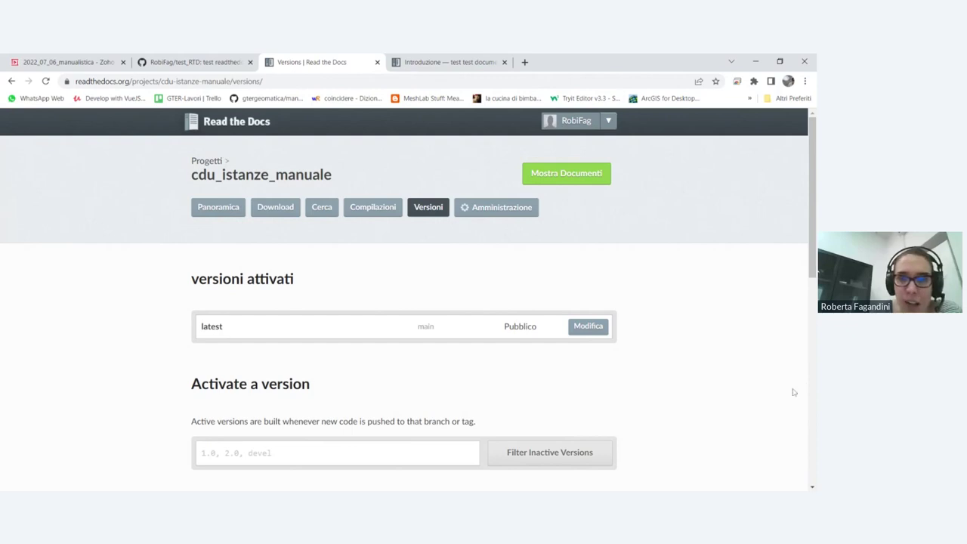
Step: Open the project's administration area and look through its basic settings, from name and repository URL to language and tags
{"action": "left_click", "coordinate": [498, 208]}
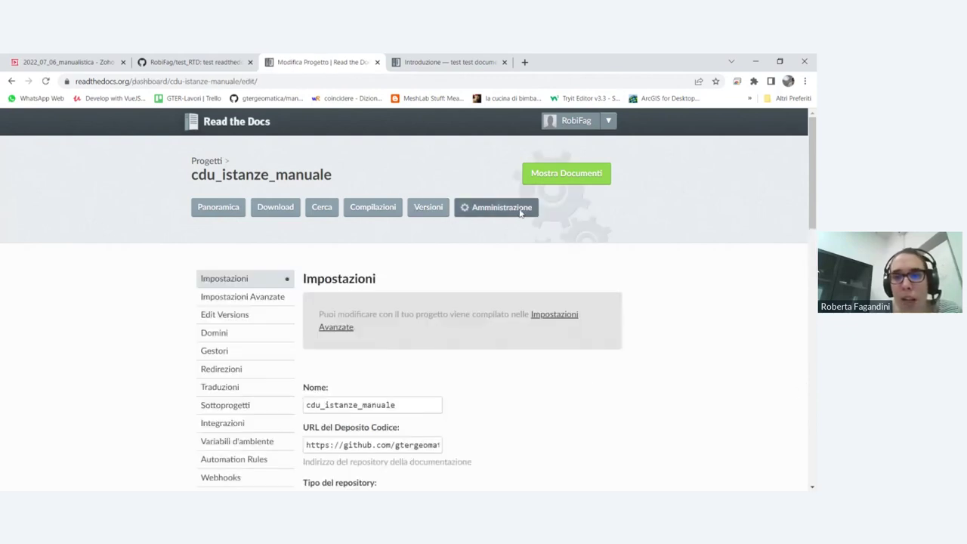
{"action": "scroll", "coordinate": [522, 395], "scroll_direction": "down", "scroll_amount": 2}
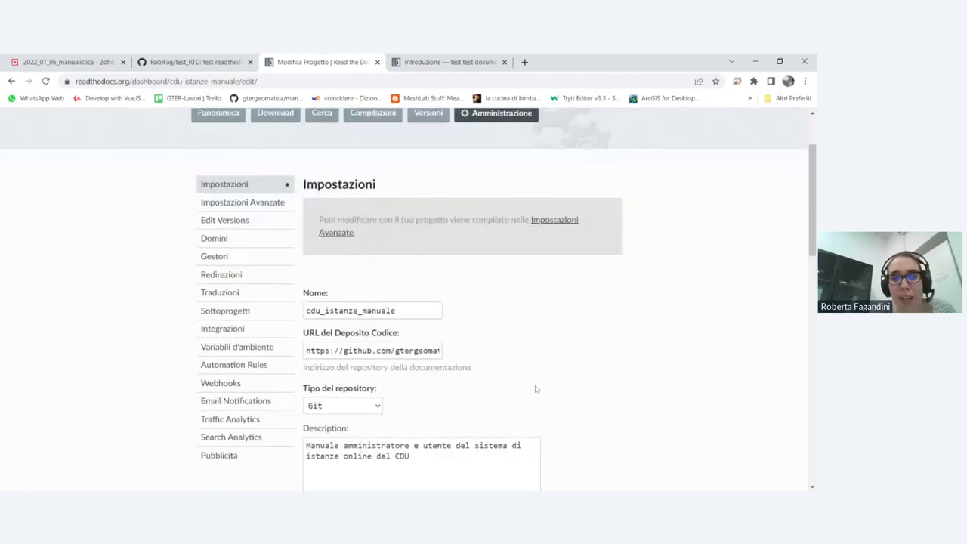
{"action": "scroll", "coordinate": [585, 220], "scroll_direction": "down", "scroll_amount": 4}
{"action": "scroll", "coordinate": [582, 328], "scroll_direction": "up", "scroll_amount": 3}
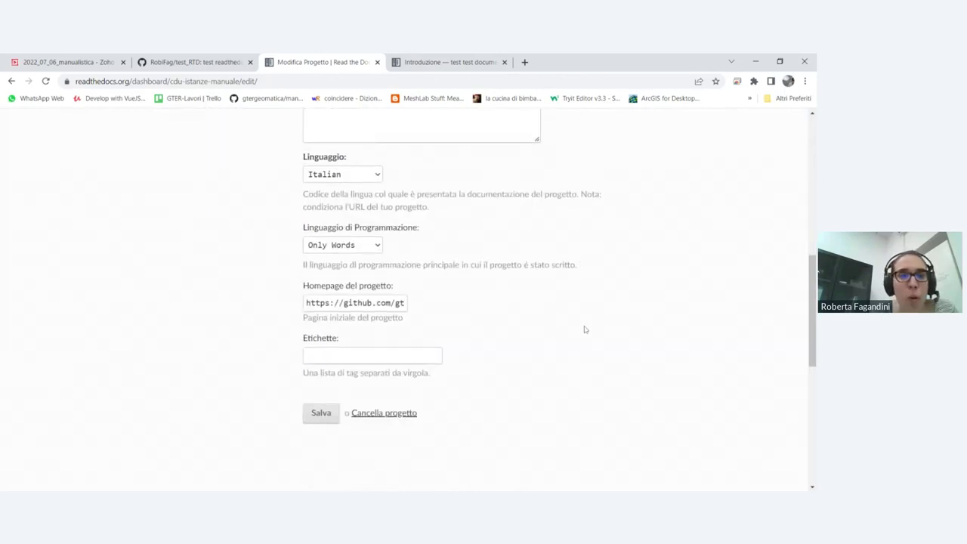
{"action": "scroll", "coordinate": [231, 366], "scroll_direction": "up", "scroll_amount": 1}
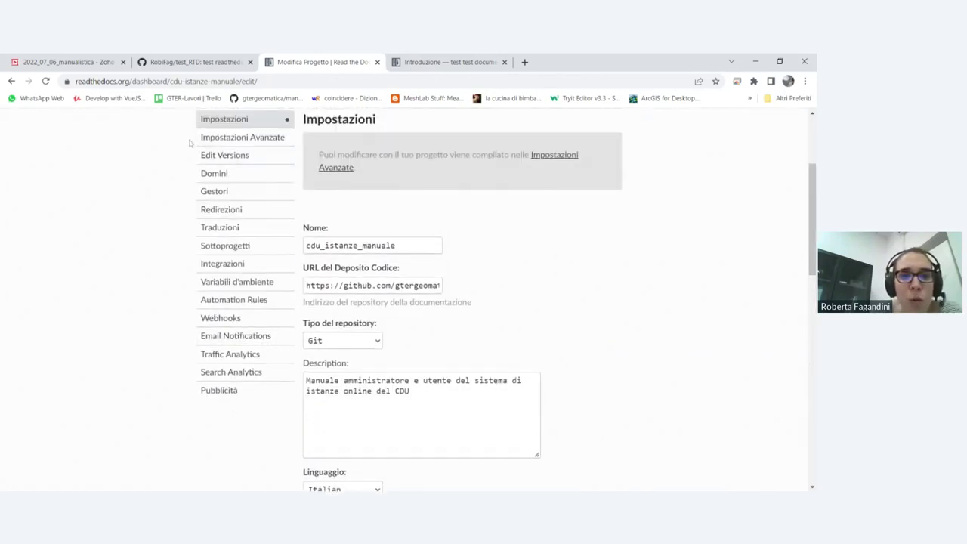
{"action": "scroll", "coordinate": [701, 404], "scroll_direction": "up", "scroll_amount": 3}
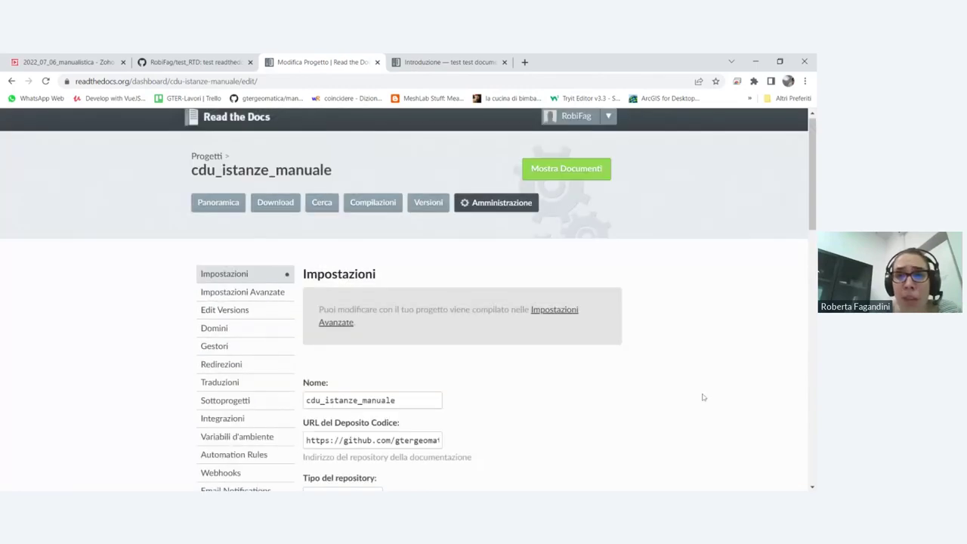
Step: Return to the account's own projects on Read the Docs and switch to the test_RTD repository page on GitHub
{"action": "left_click", "coordinate": [606, 120]}
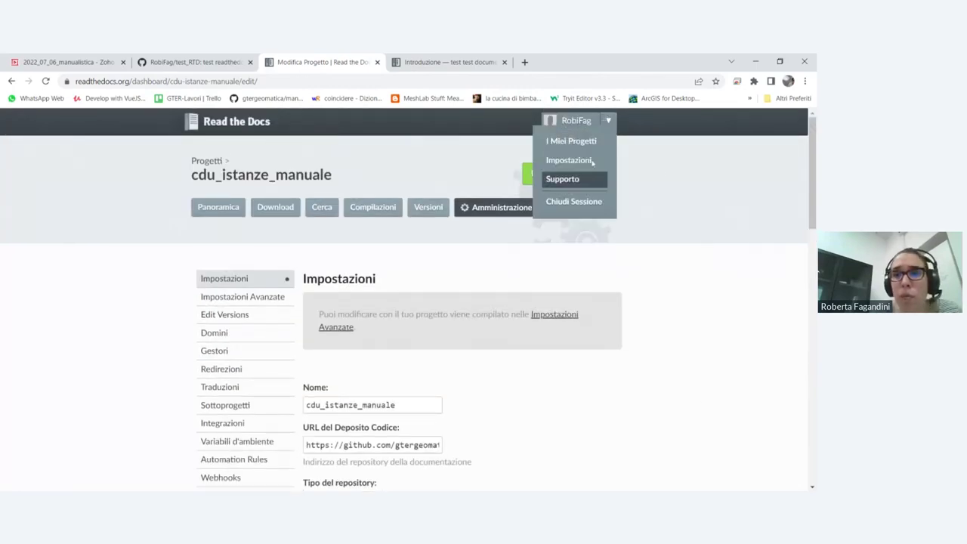
{"action": "left_click", "coordinate": [571, 141]}
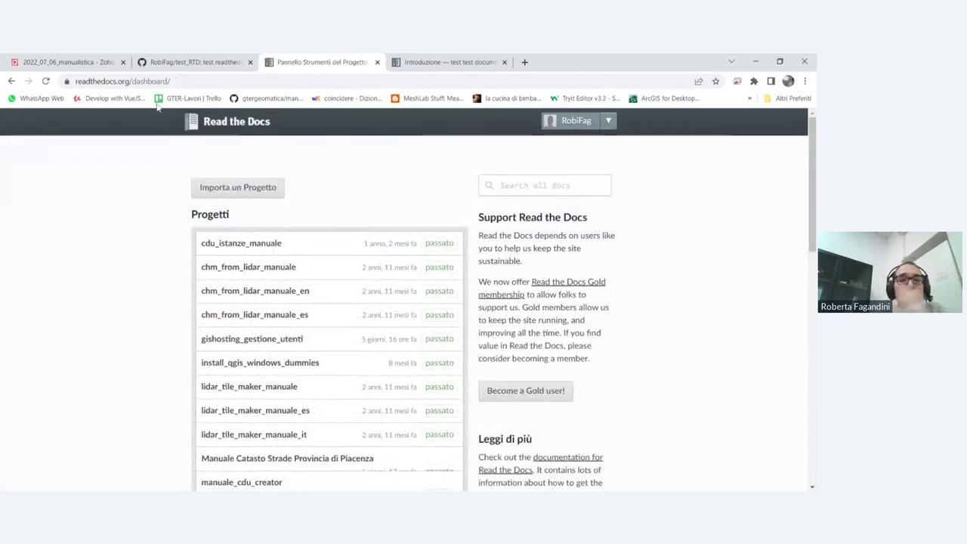
{"action": "left_click", "coordinate": [187, 67]}
{"action": "left_click", "coordinate": [320, 170]}
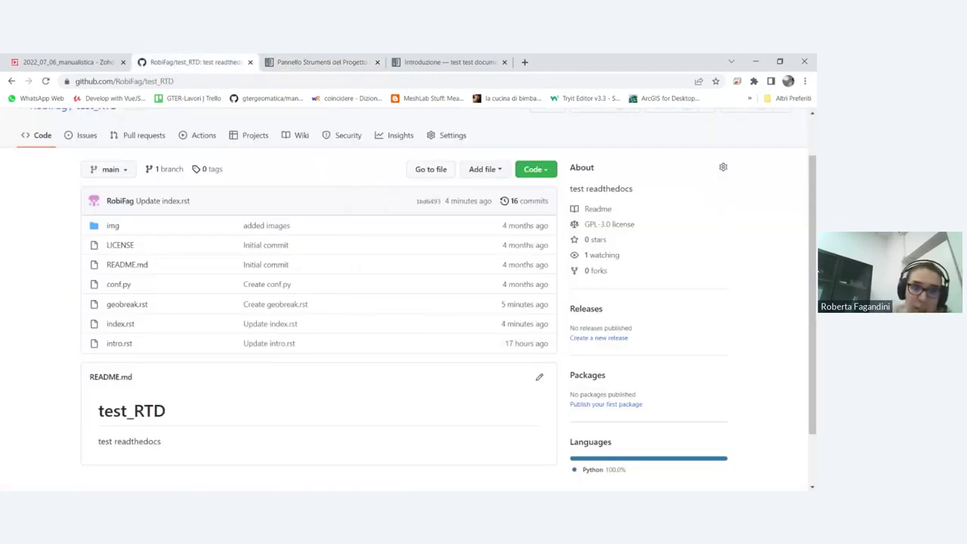
Step: Switch to the 2022_07_06_manualistica presentation in Zoho Show and open slide 8, "Sintassi"
{"action": "left_click", "coordinate": [89, 59]}
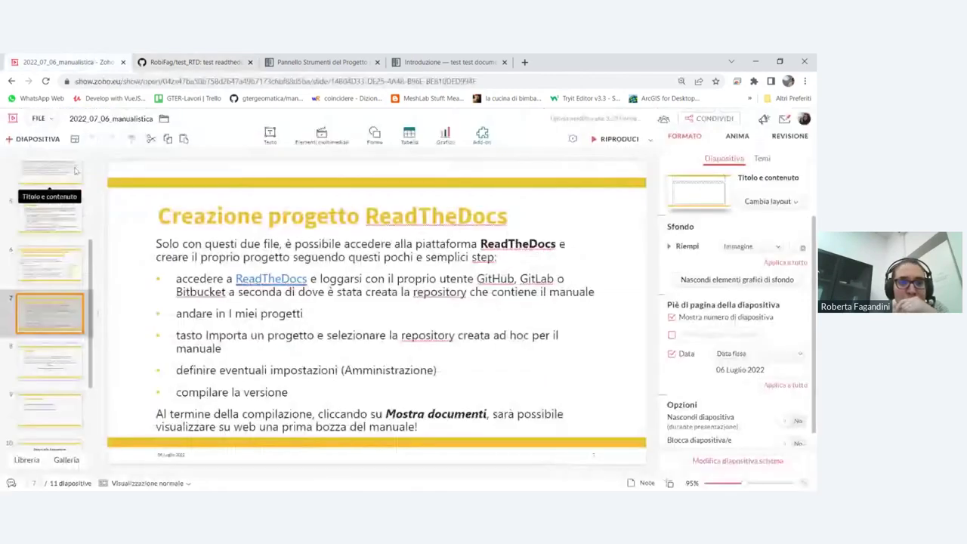
{"action": "left_click", "coordinate": [49, 369]}
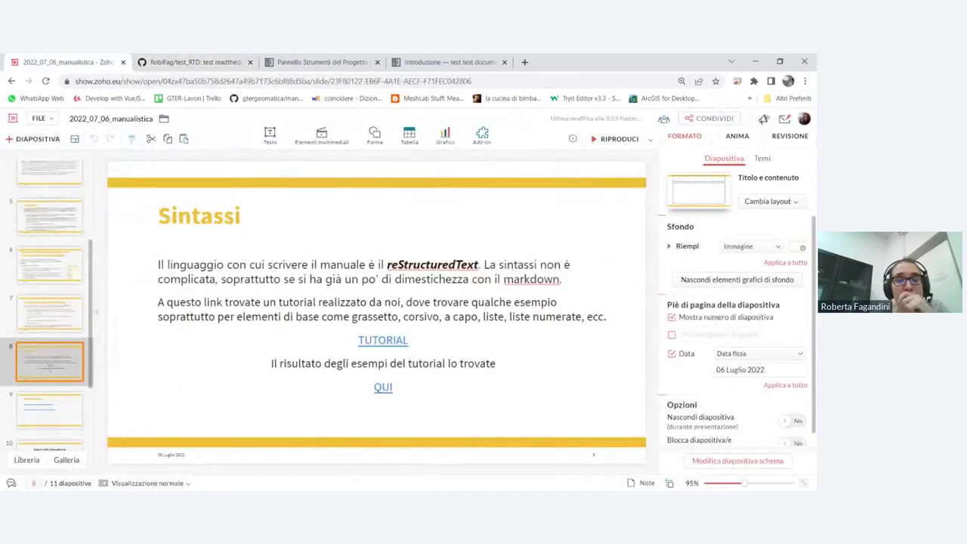